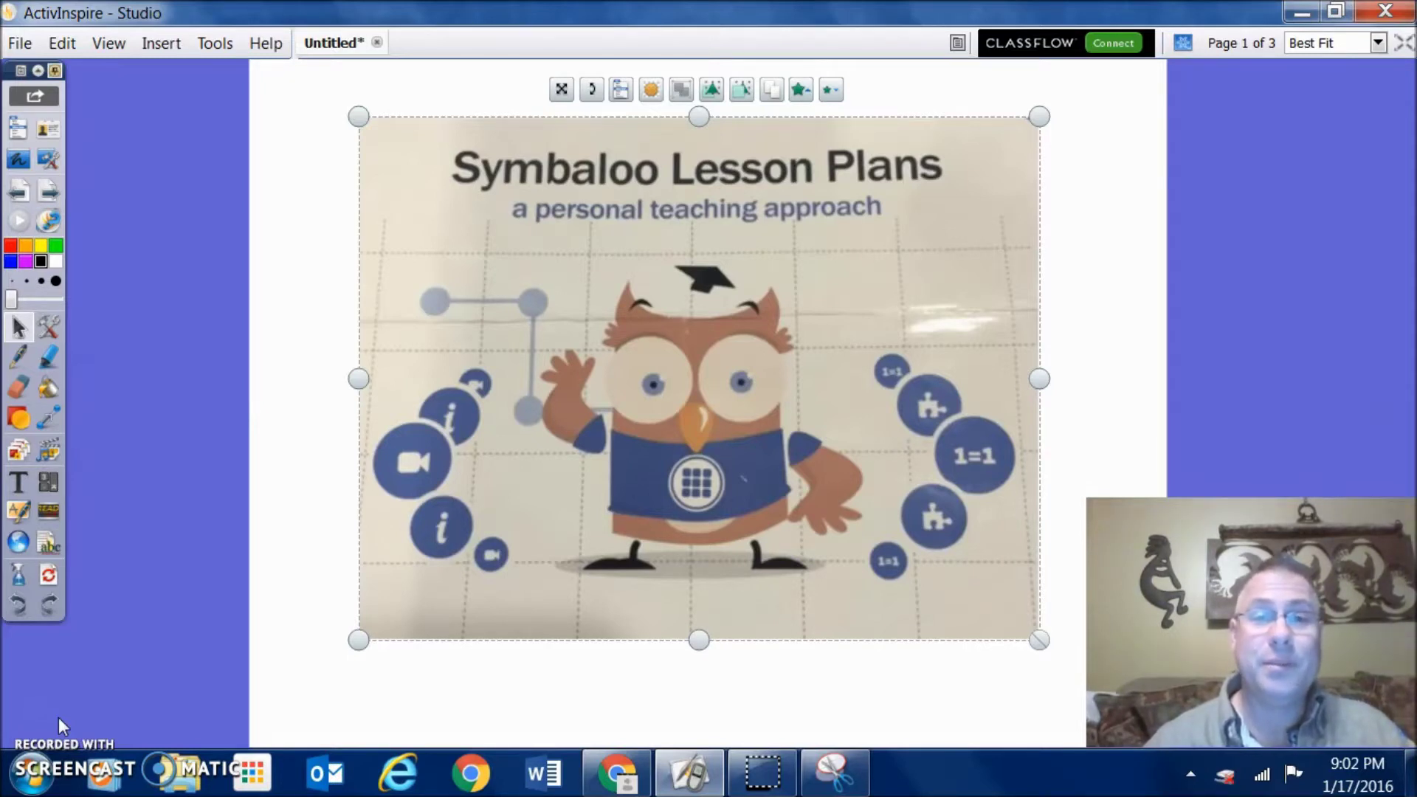
Advance the ActivInspire flipchart to page 2, the Symbaloo Lesson Plans slide
key(Page_Down)
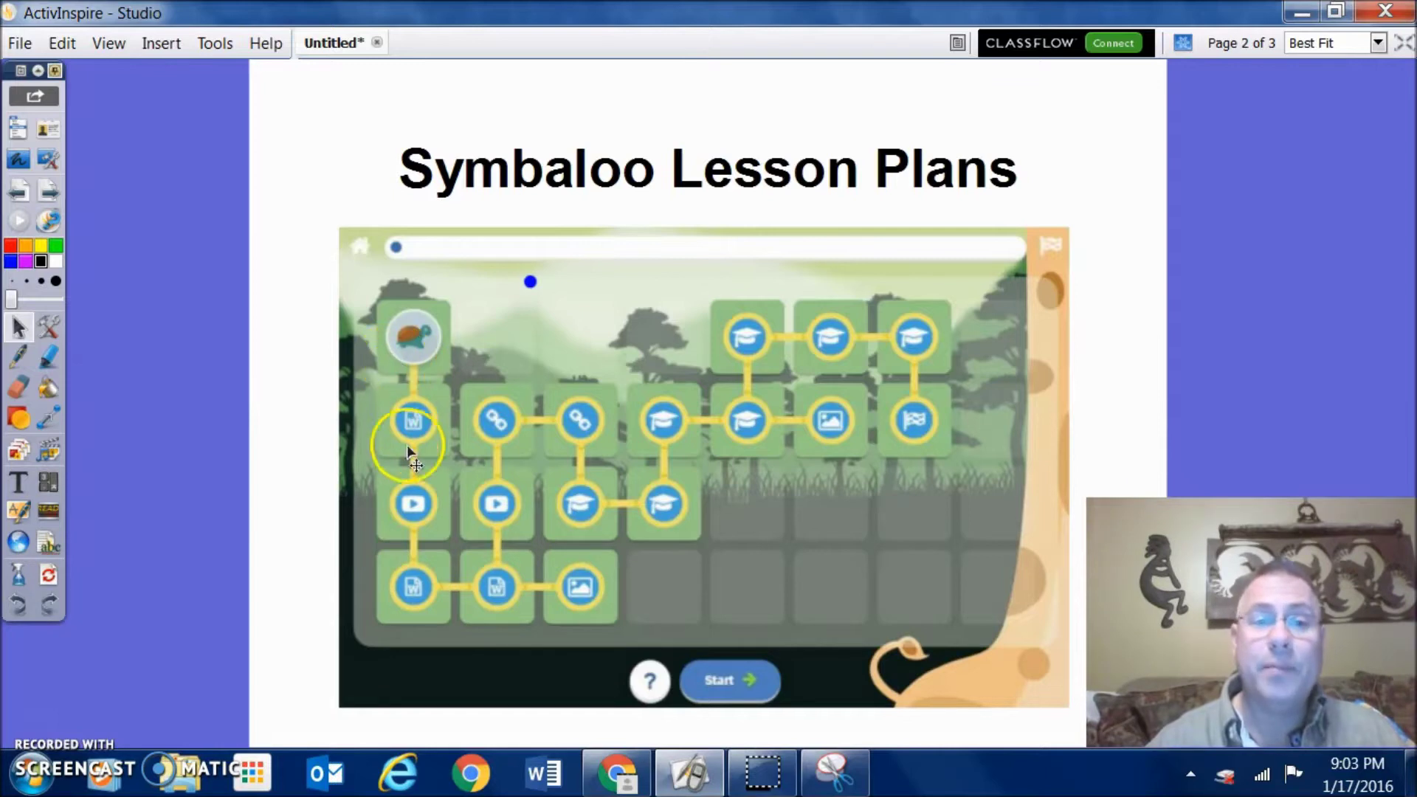
click(503, 428)
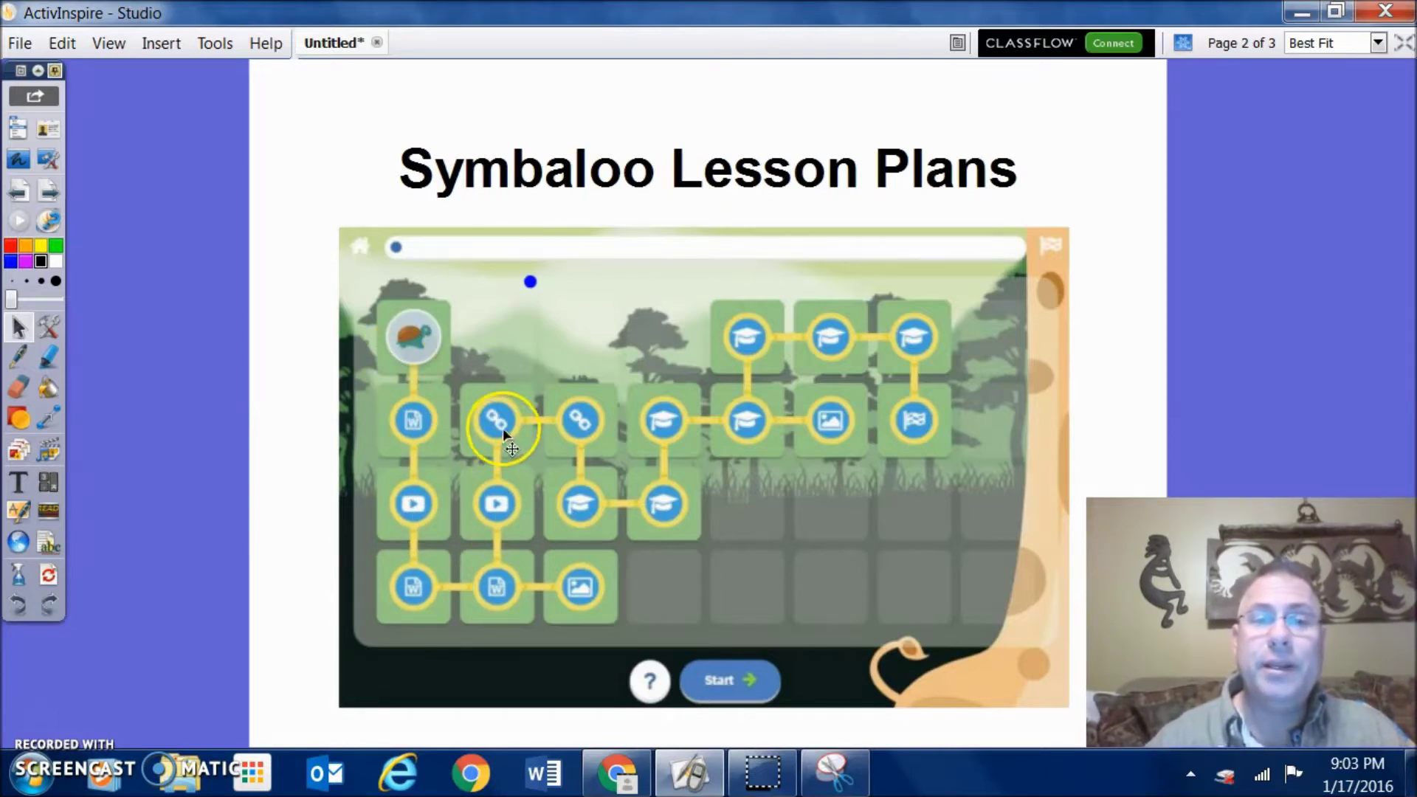
click(412, 338)
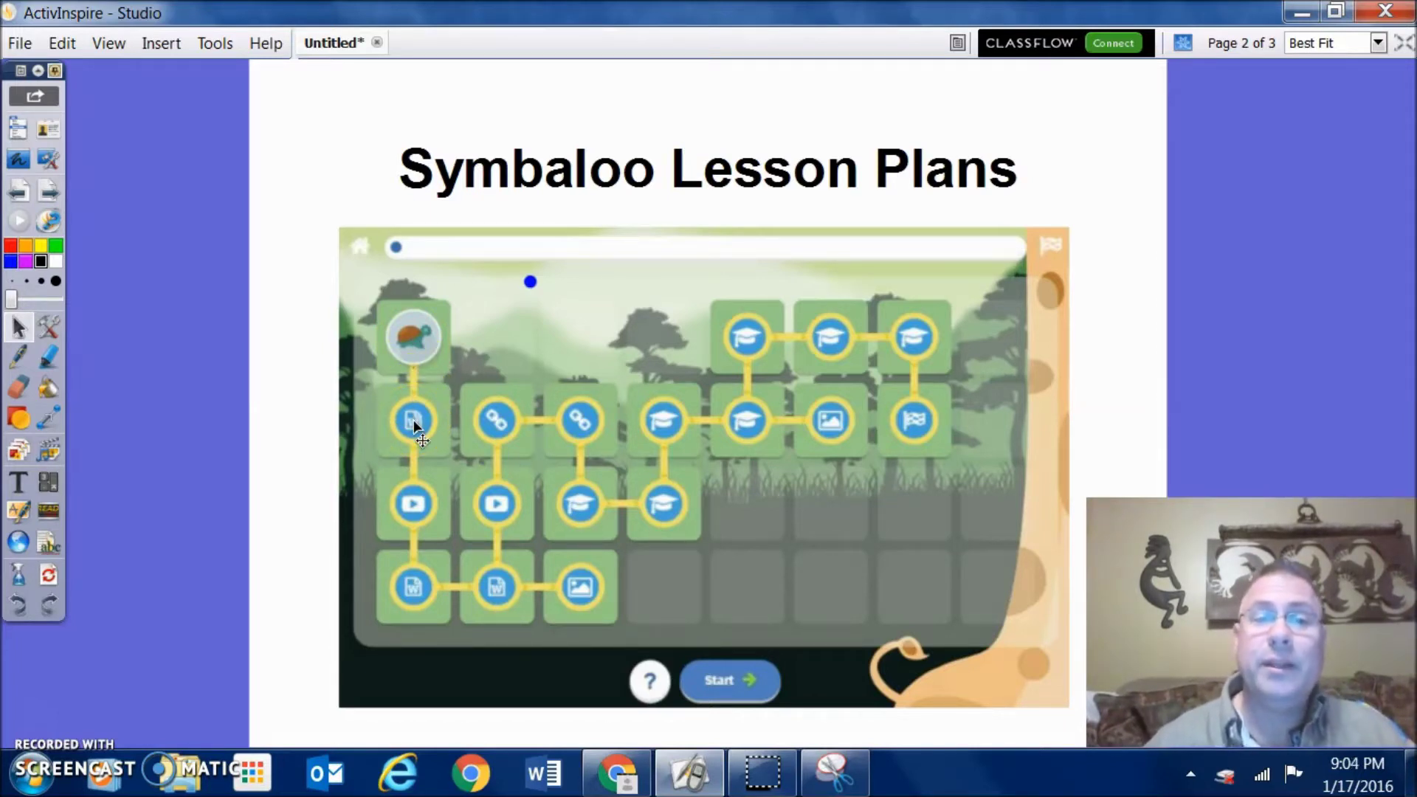
click(415, 369)
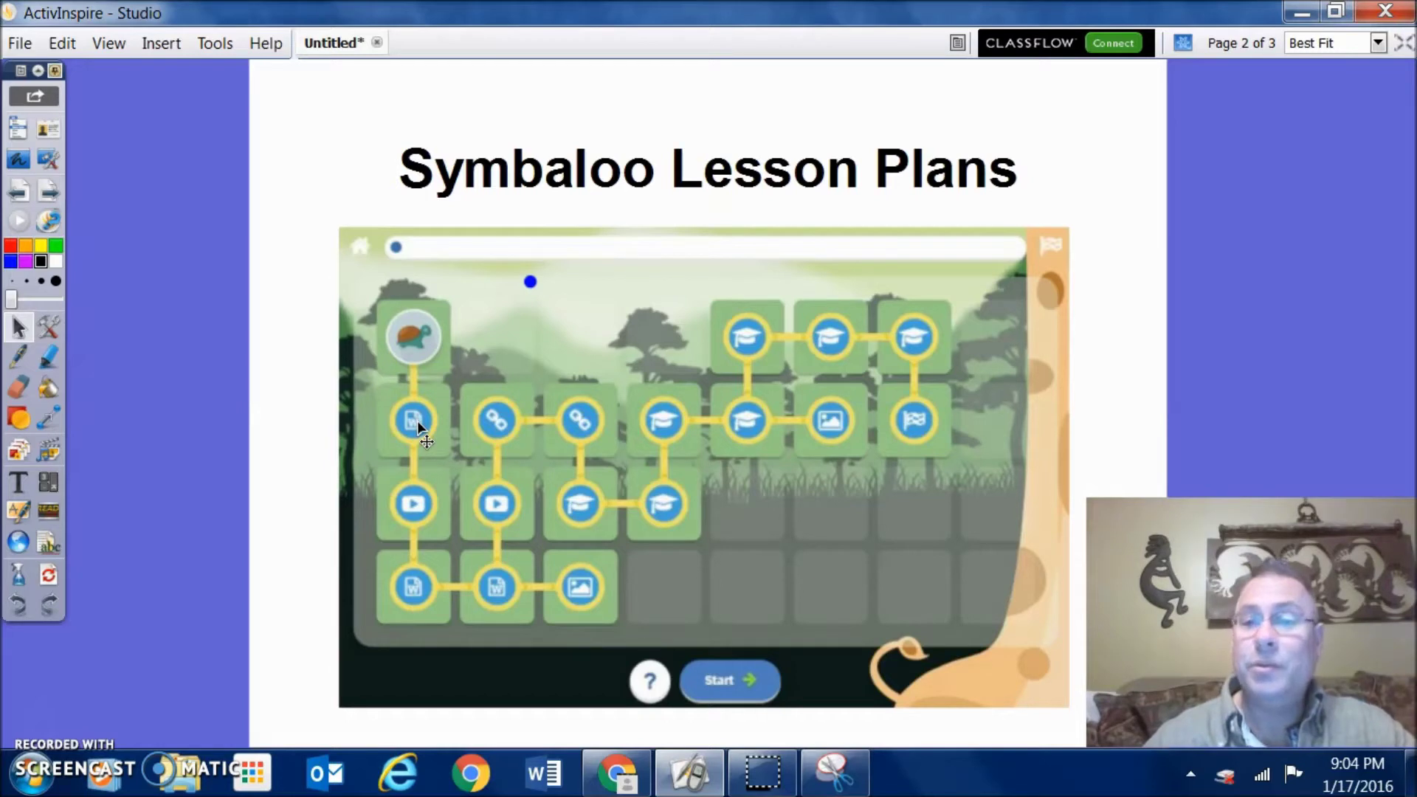
click(417, 502)
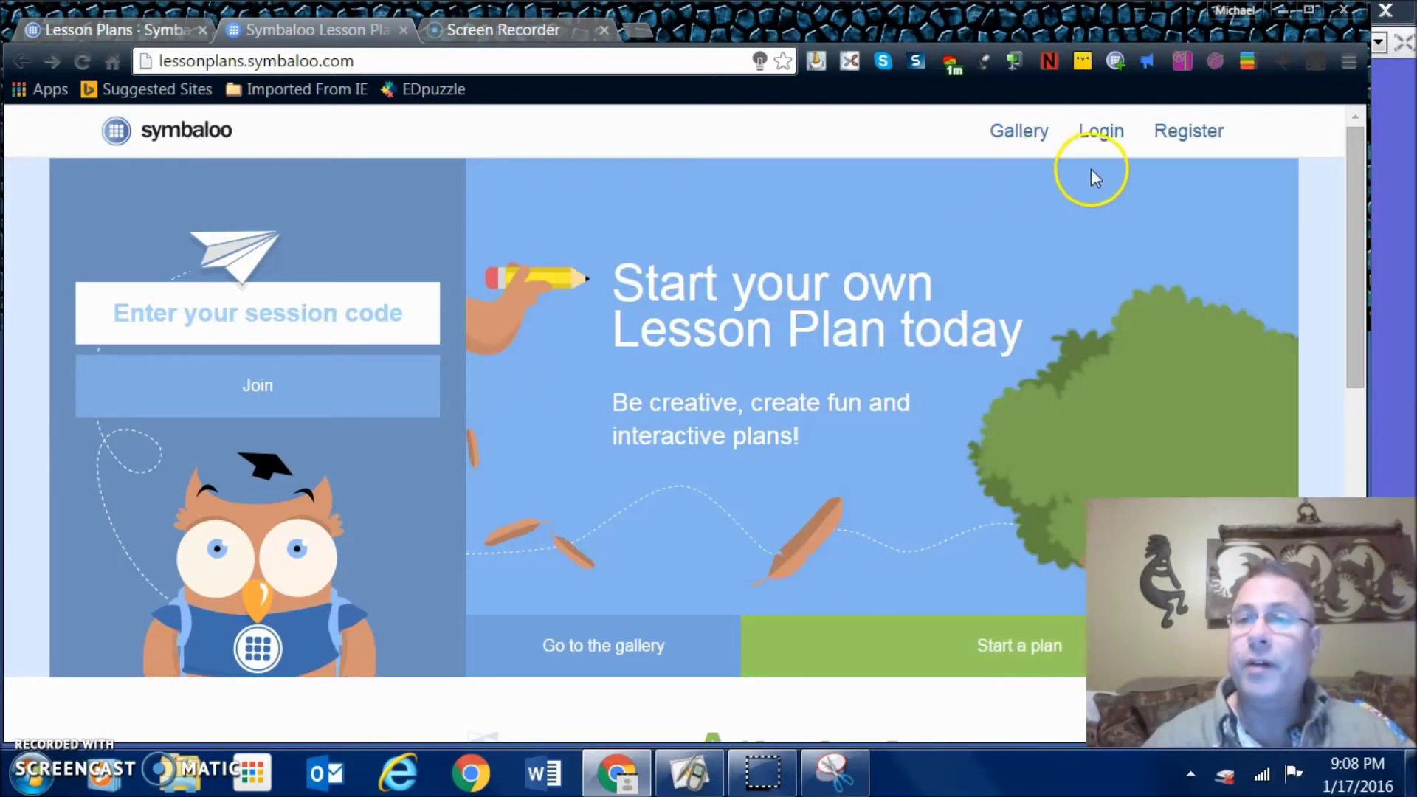
Log in to lessonplans.symbaloo.com with the teacher's Symbaloo account
click(1107, 132)
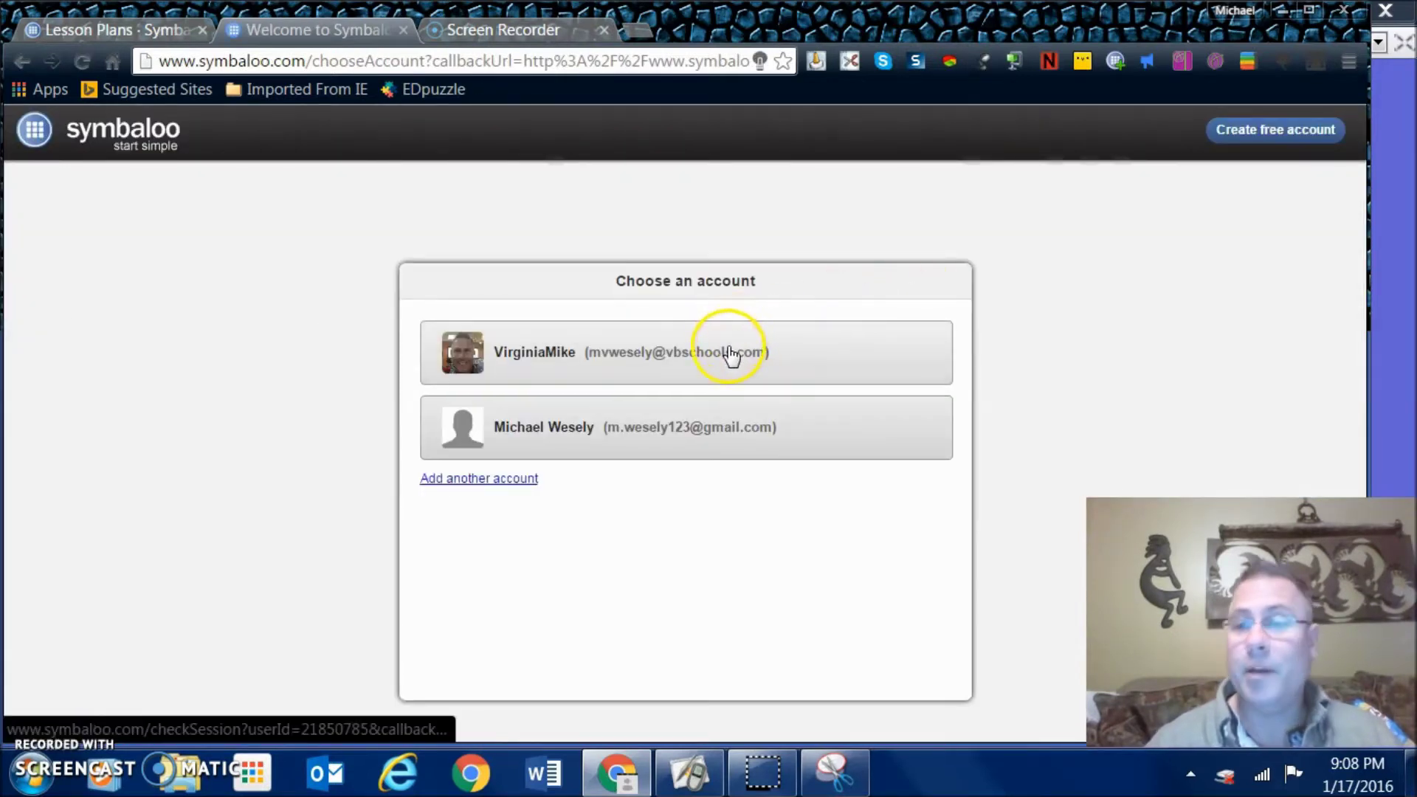
click(687, 364)
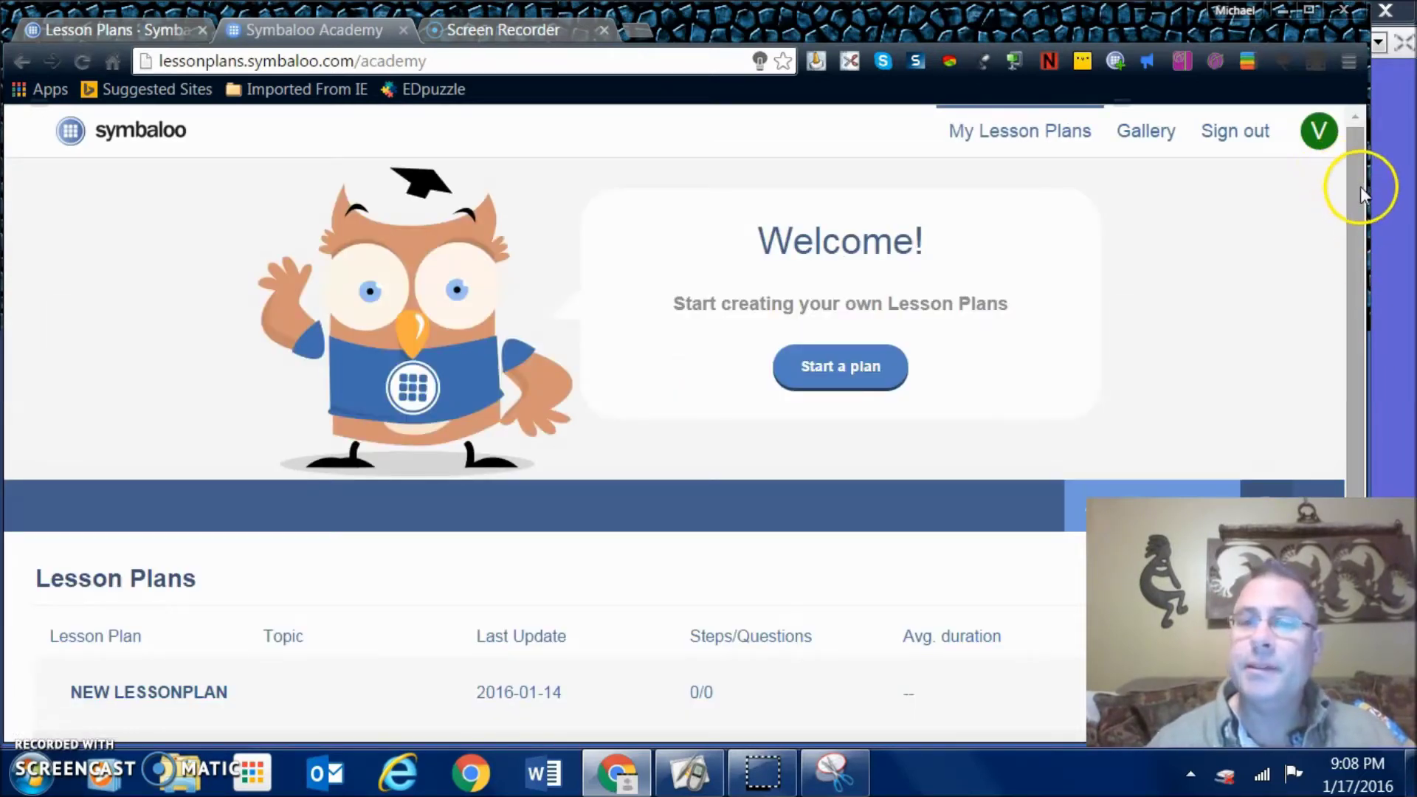
scroll(1362, 192, down, 1)
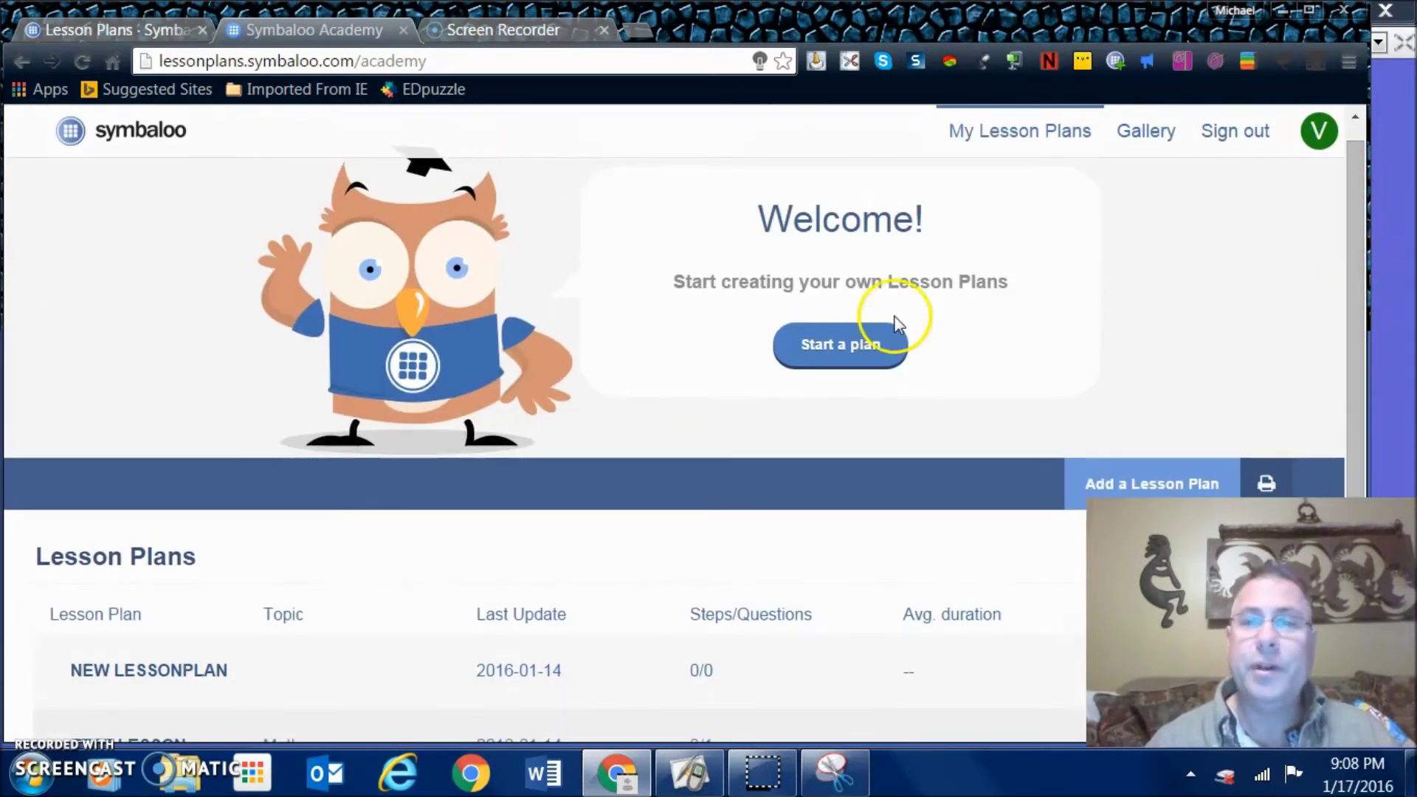
Start a new lesson plan titled 'Sample' and enter a short sample description
click(845, 353)
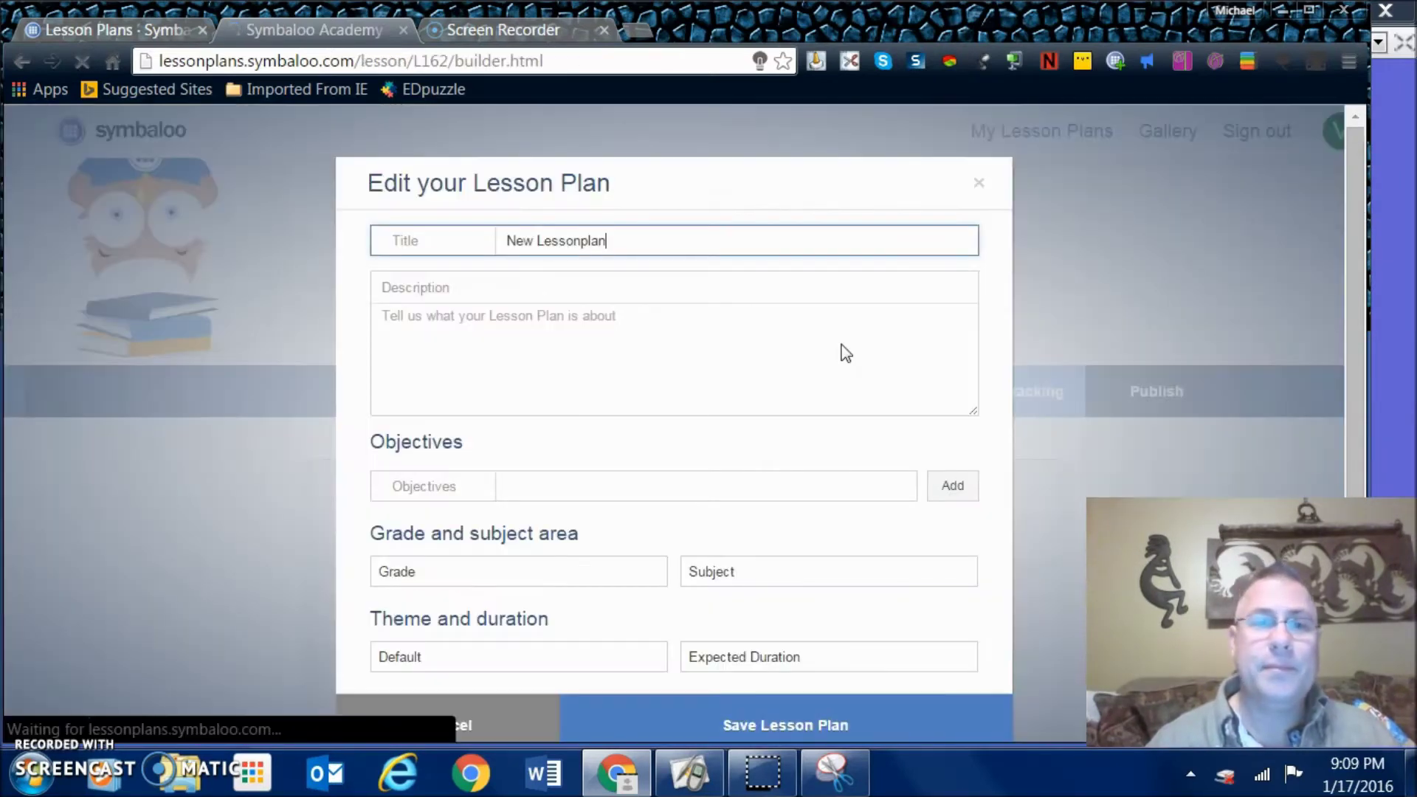
click(631, 219)
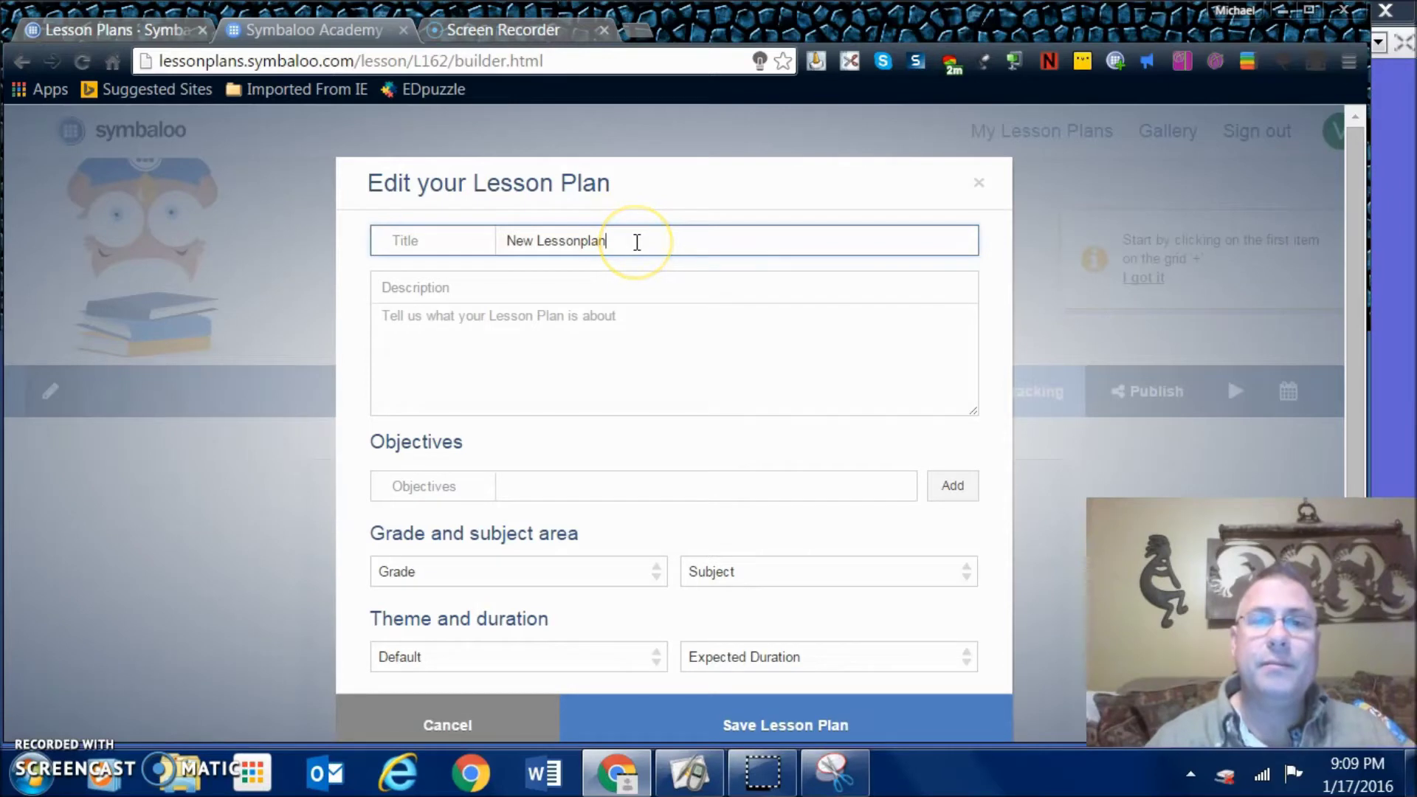
click(580, 242)
drag(580, 242, 352, 219)
text(Sample)
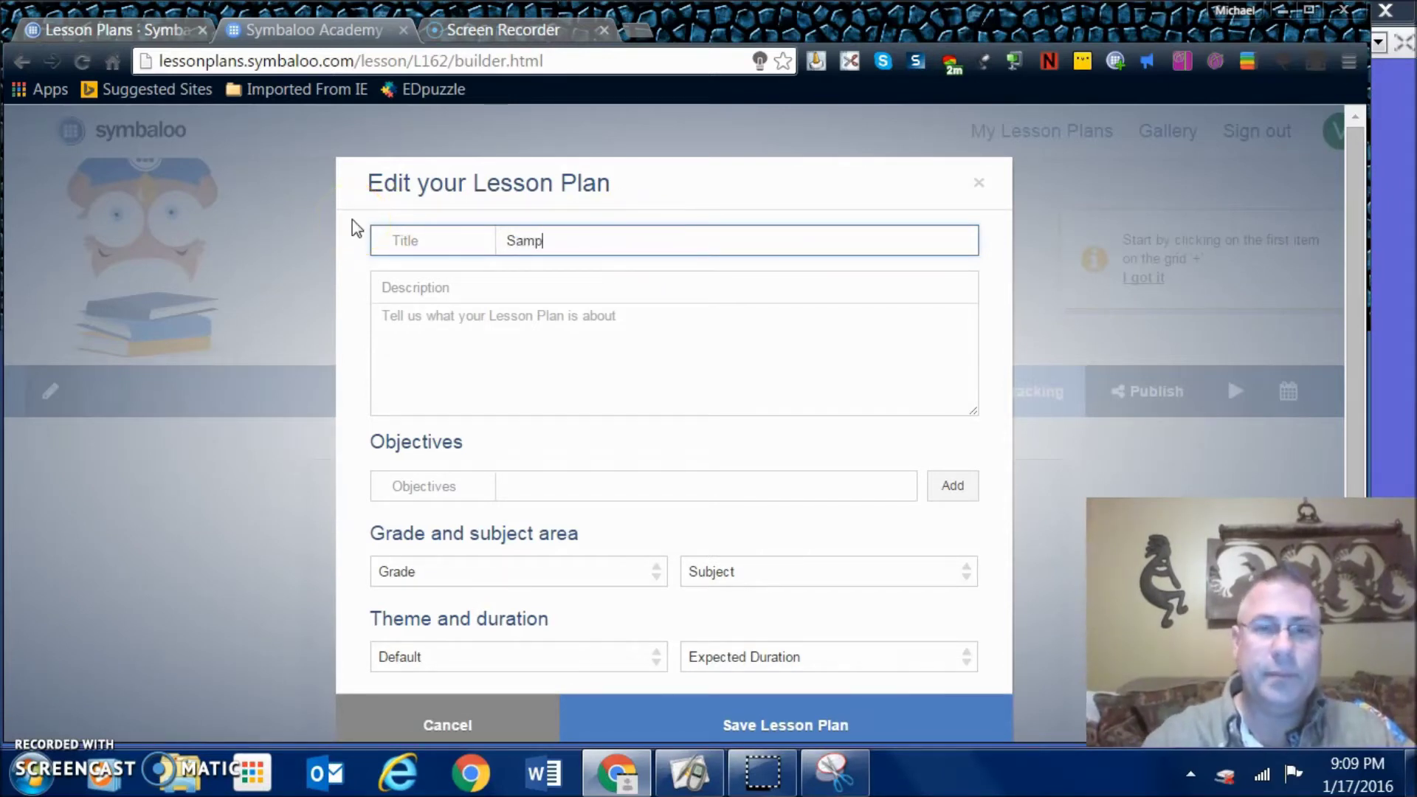
click(470, 326)
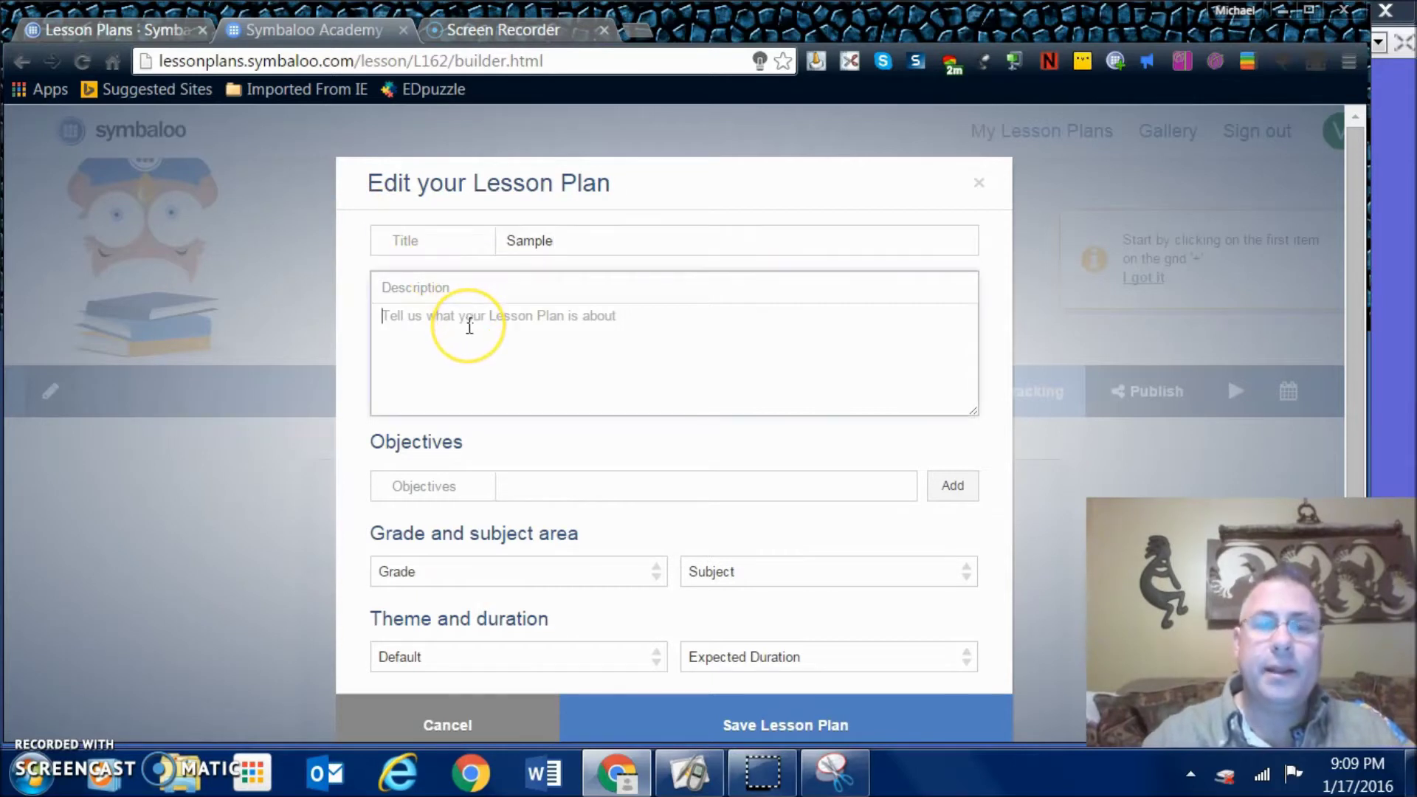
text(Samp)
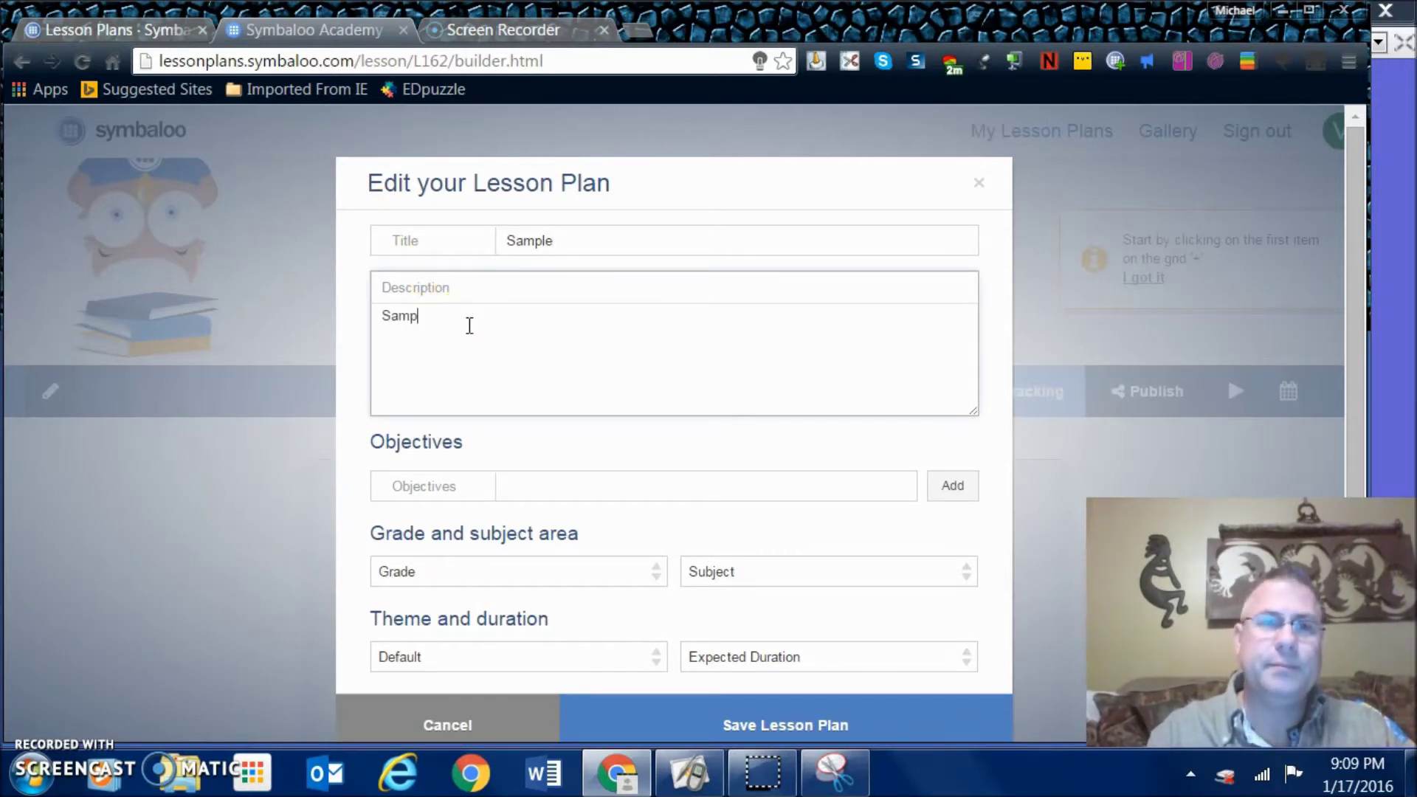
text(le plna)
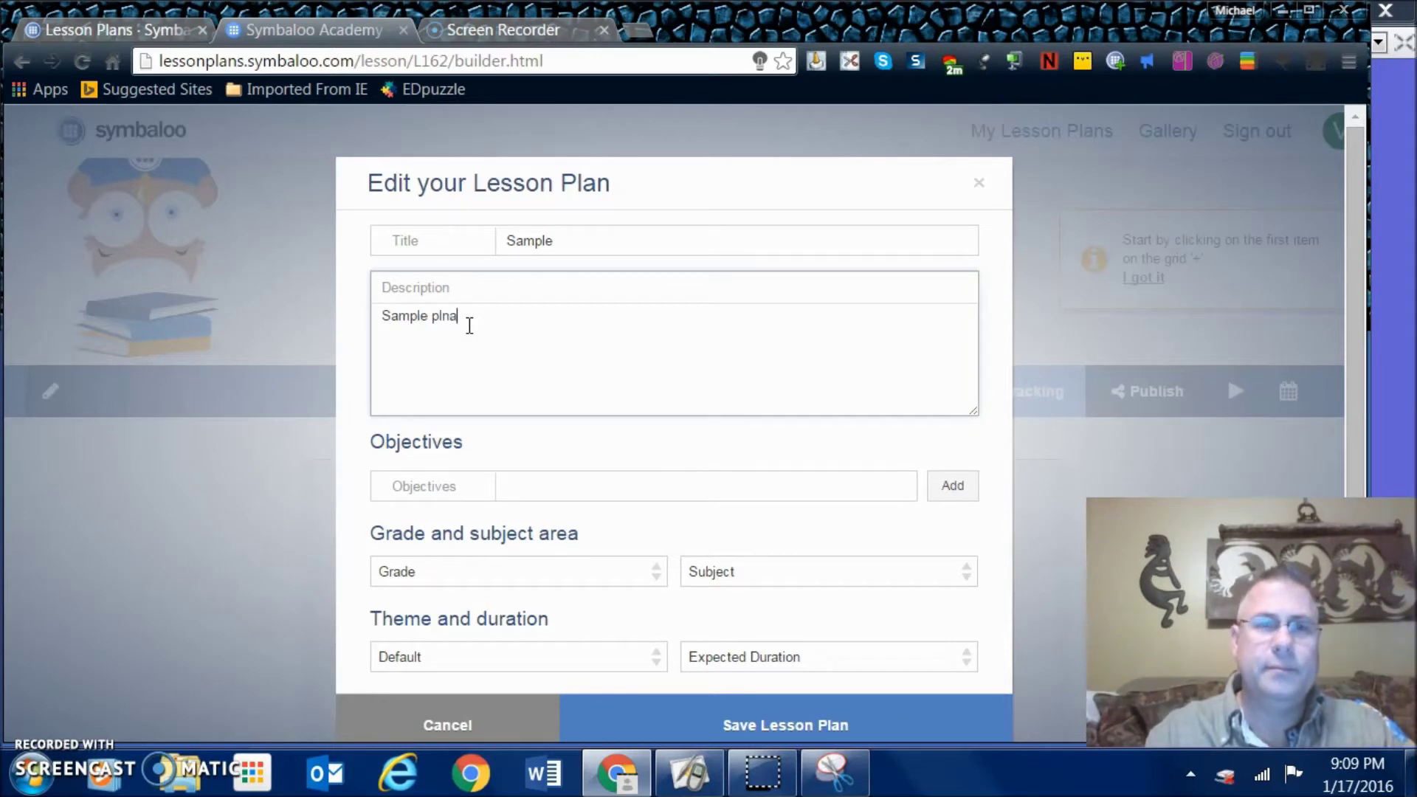
key(BackSpace)
key(BackSpace)
text(ab)
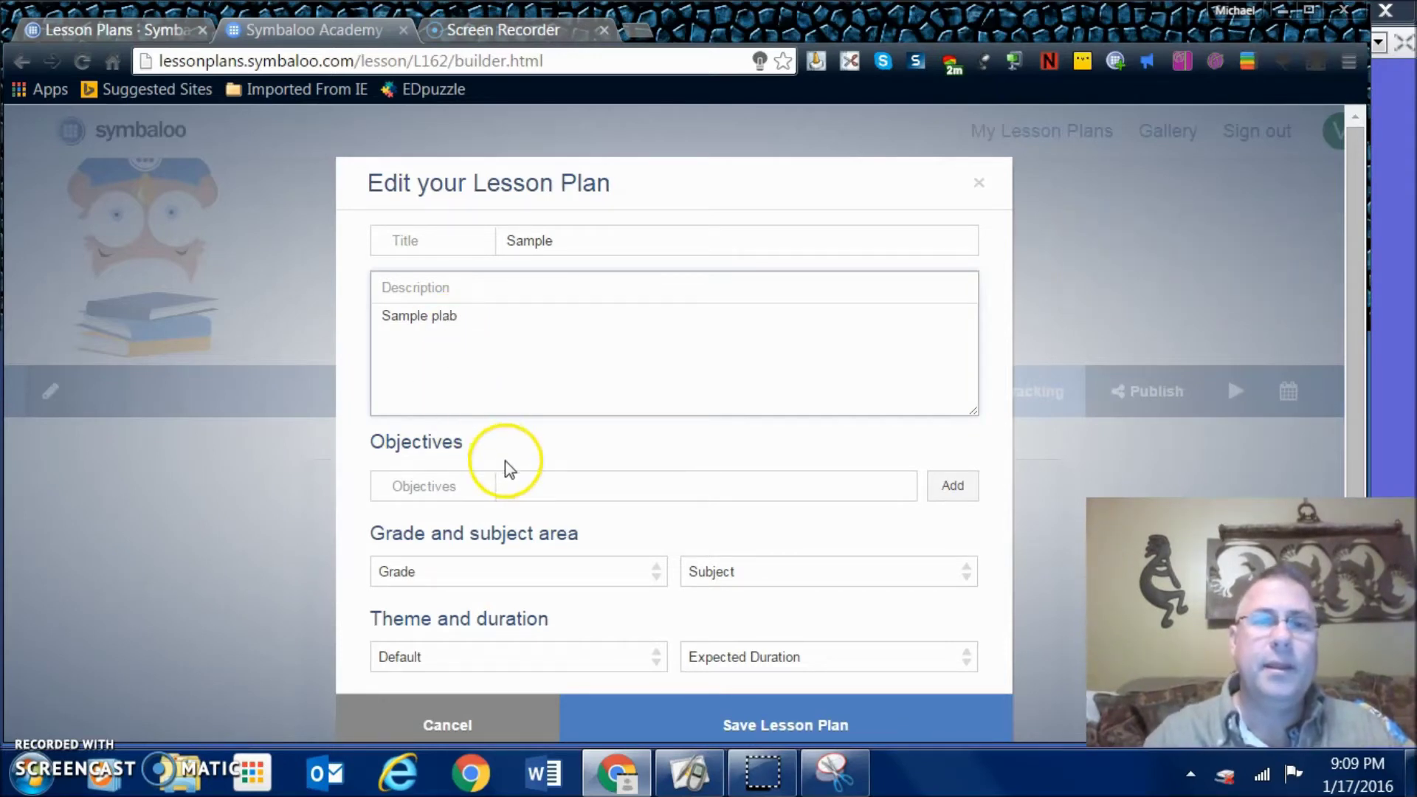
Set grade 4th, subject Math, Cardboard theme and 40 min duration, then save the plan
click(519, 496)
click(515, 562)
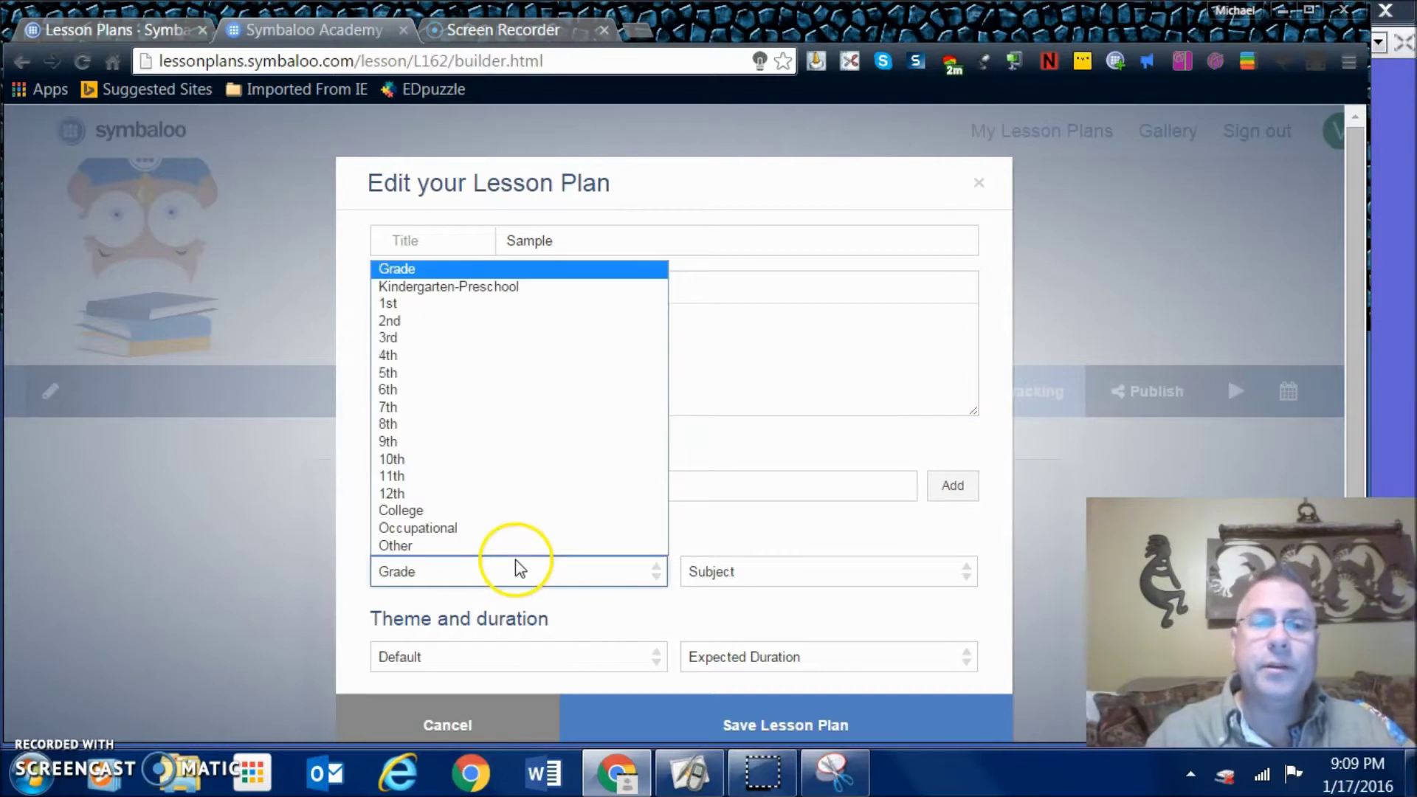
click(433, 354)
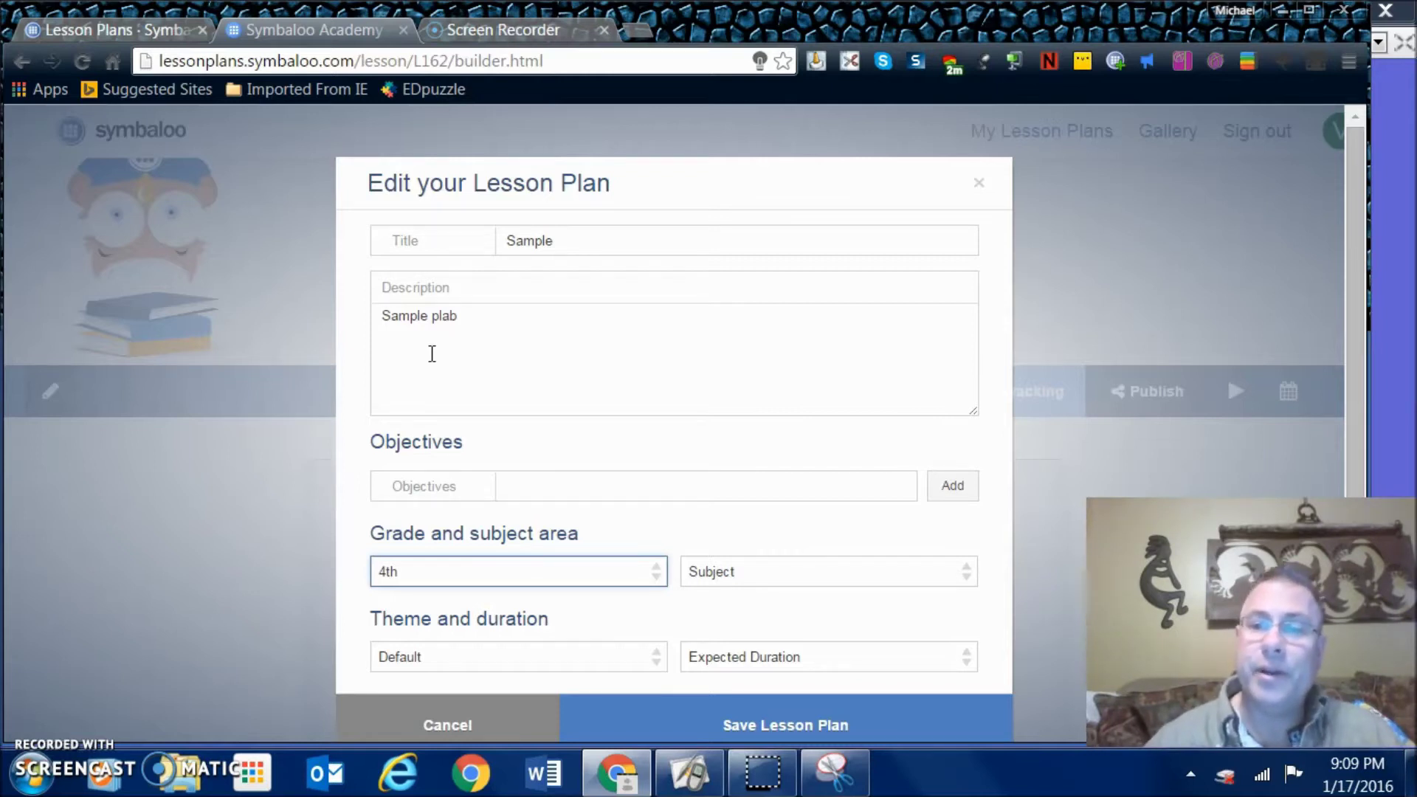
click(764, 573)
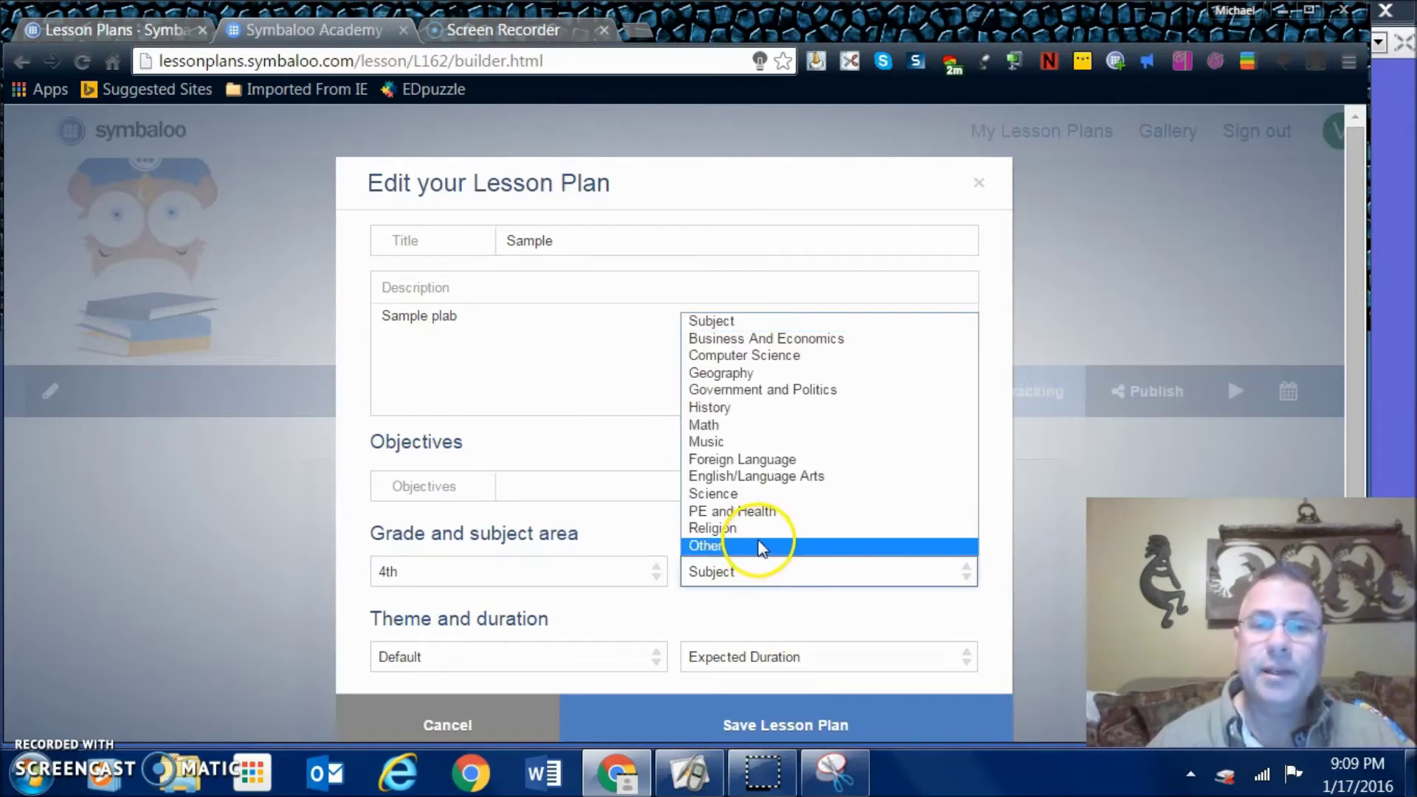
click(731, 425)
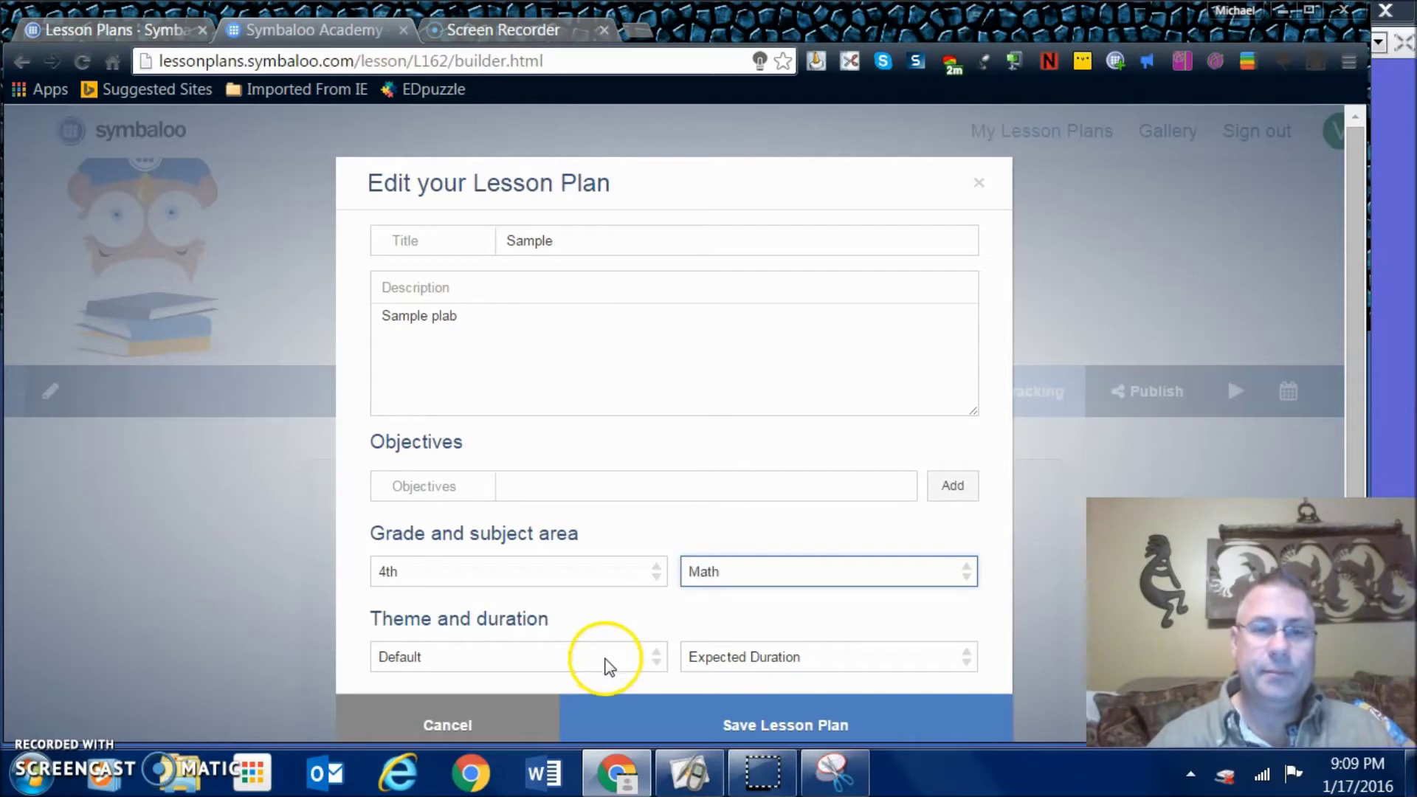
click(656, 667)
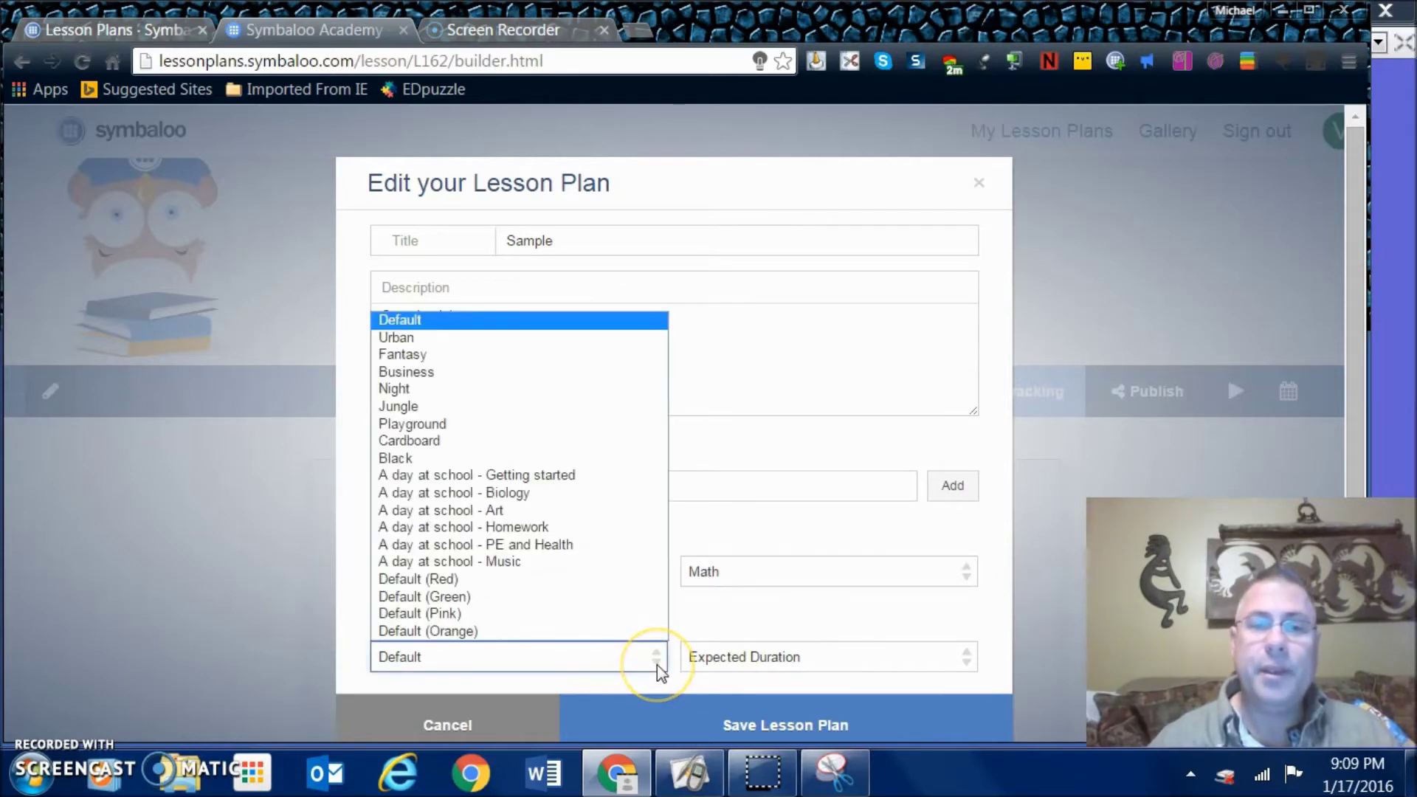
click(468, 441)
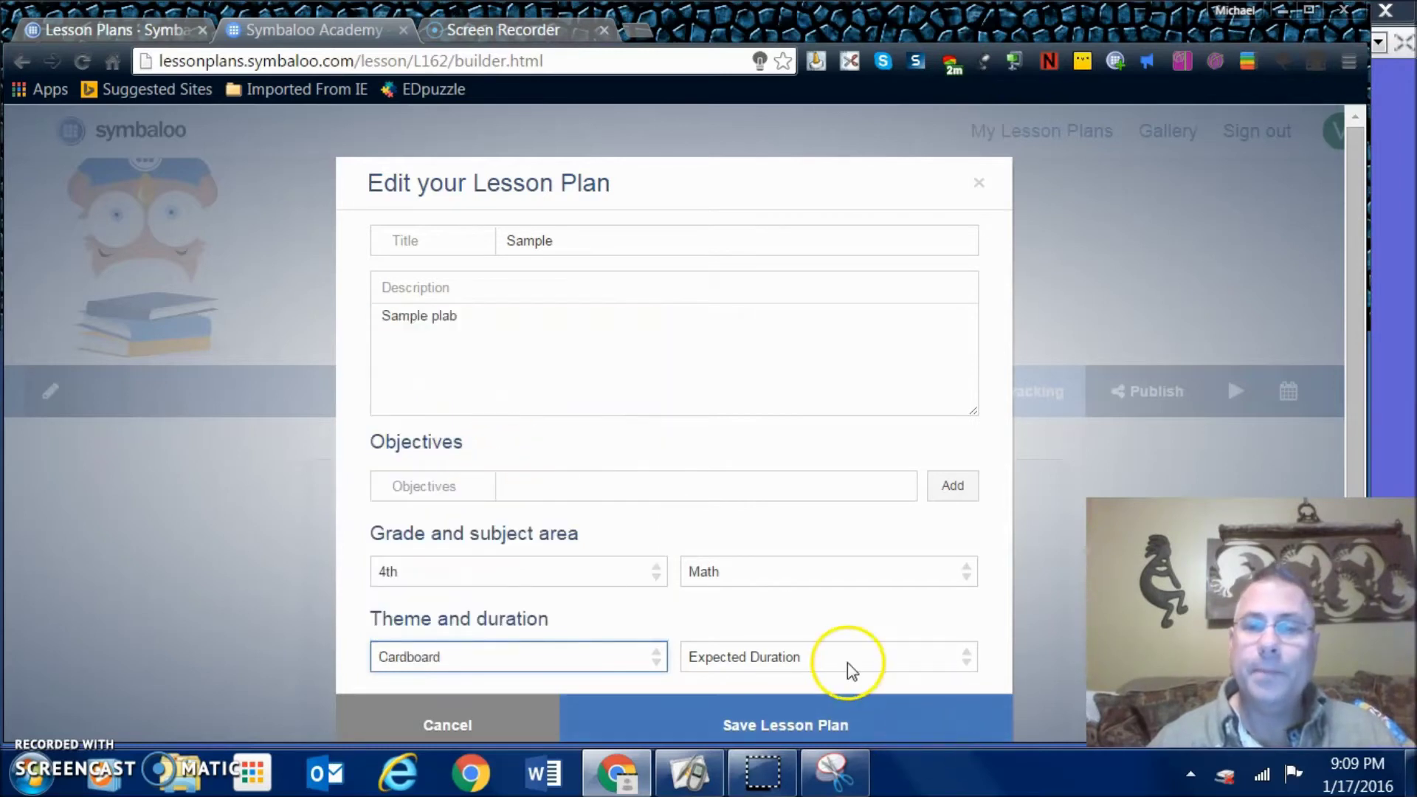
click(890, 653)
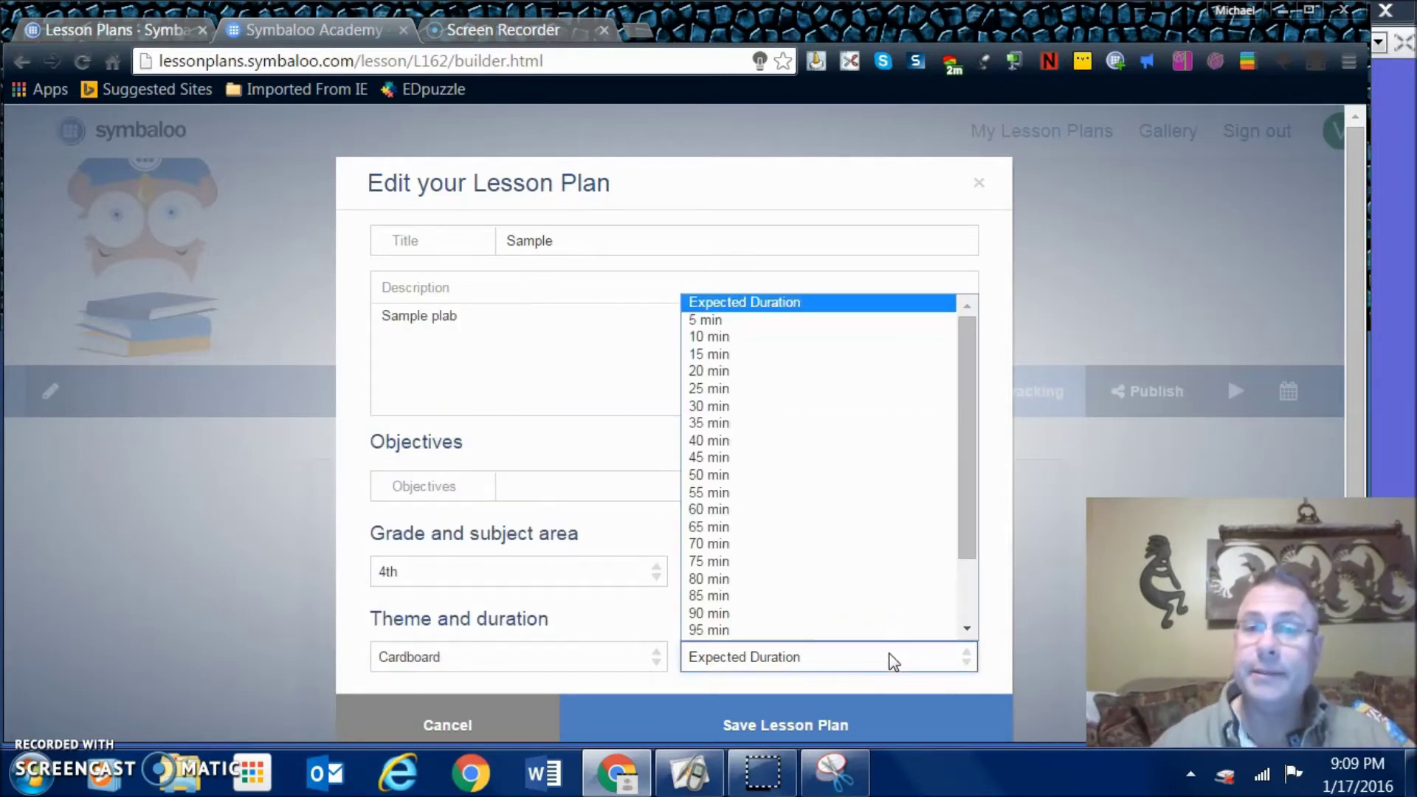
click(768, 441)
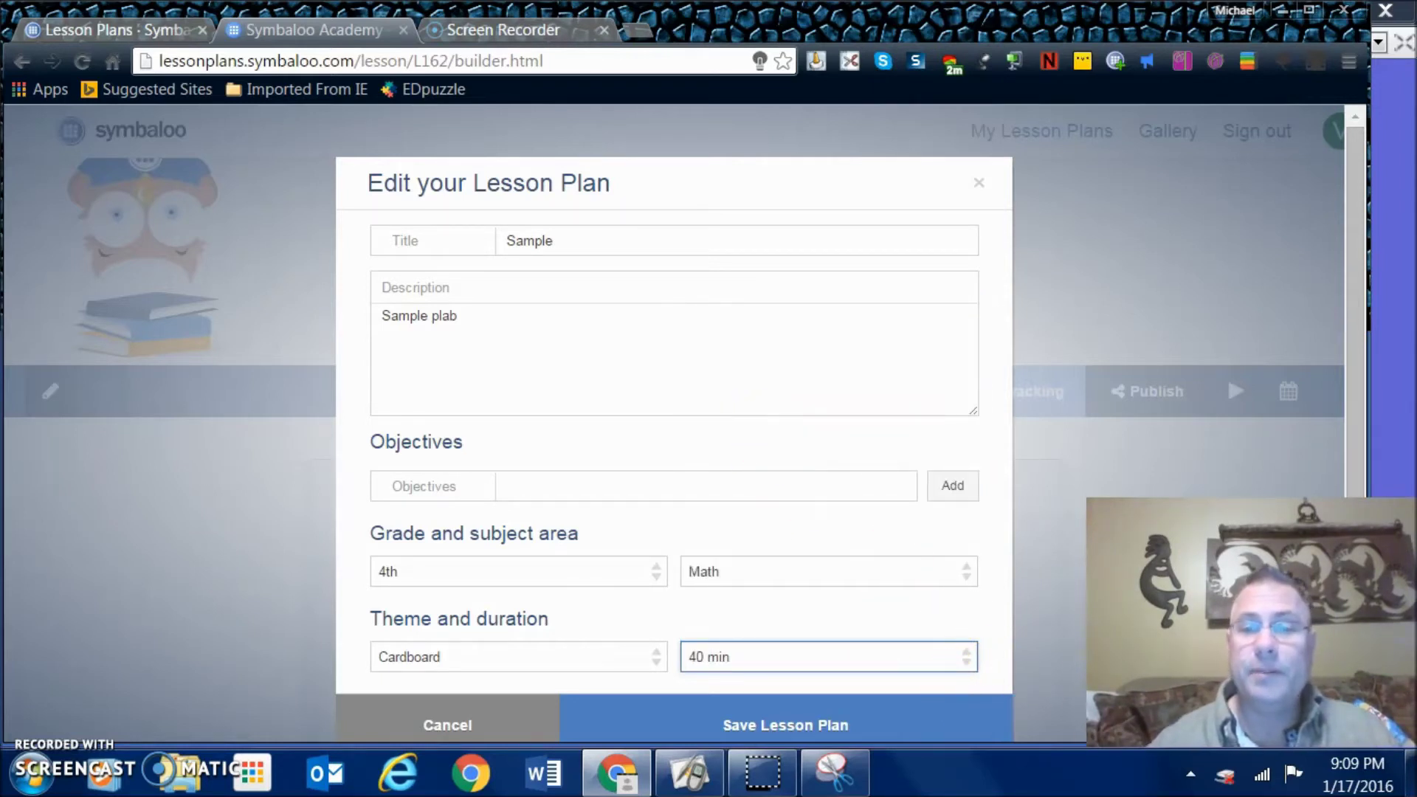
drag(1343, 360, 1351, 467)
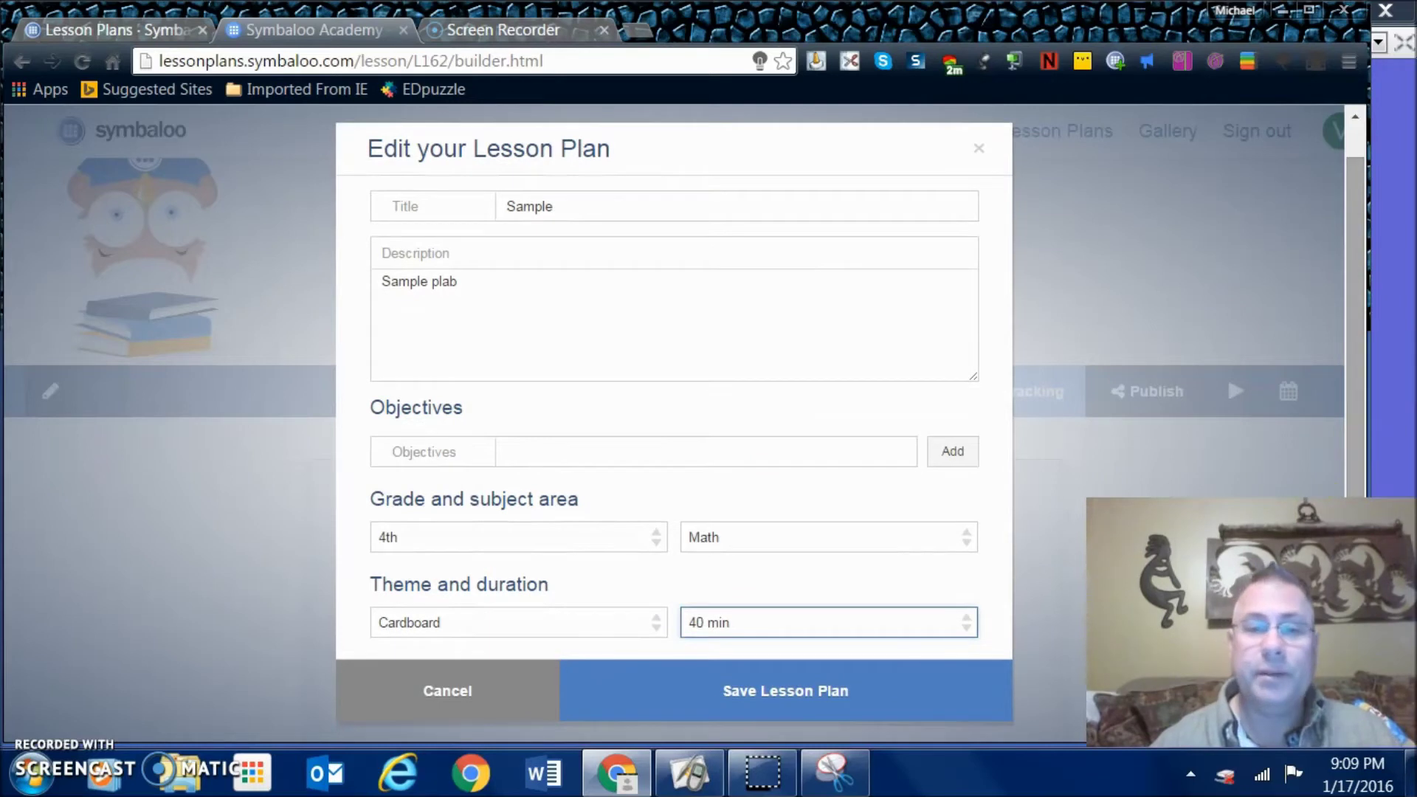
click(760, 694)
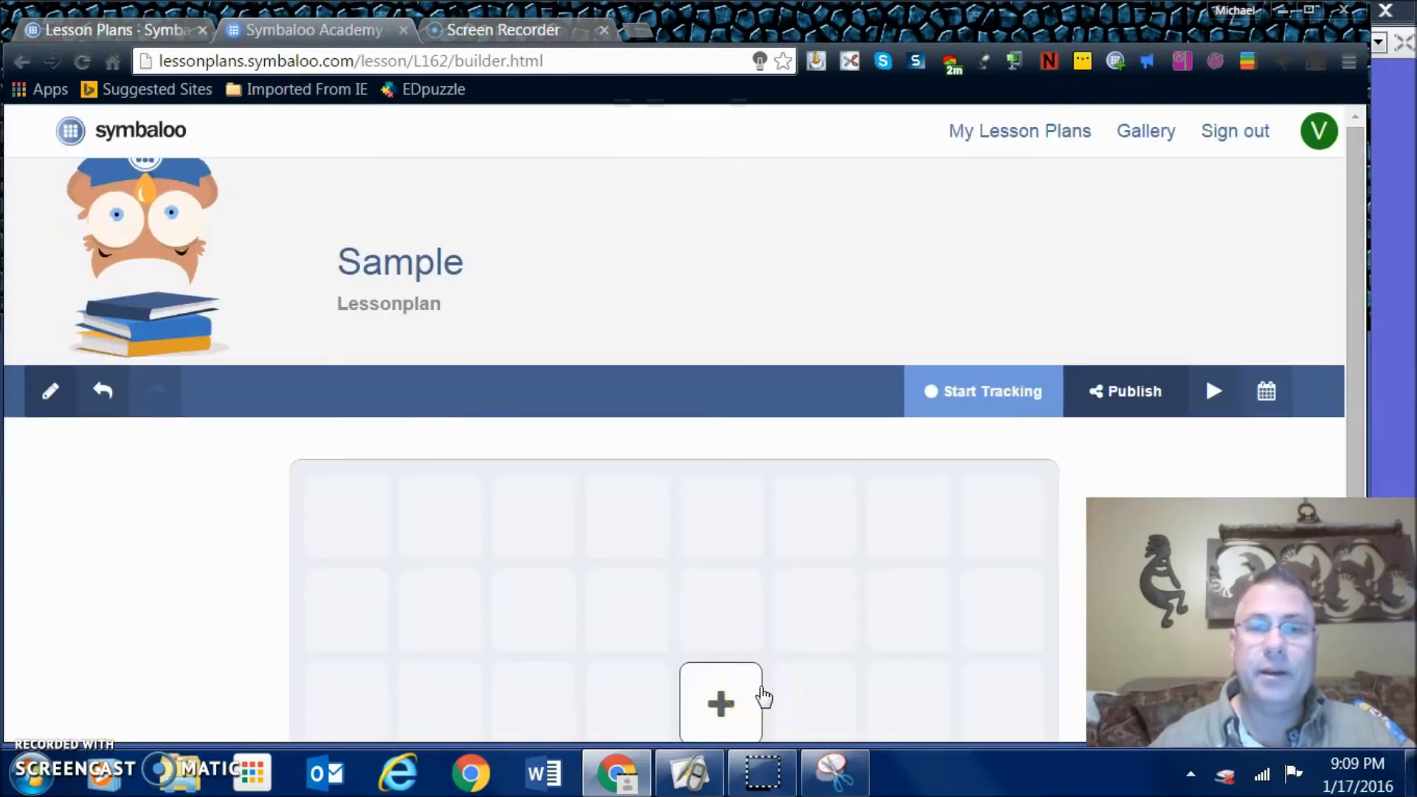
Add a first tile to the empty grid titled 'Fractions' with a YouTube video section
drag(1358, 236, 1359, 467)
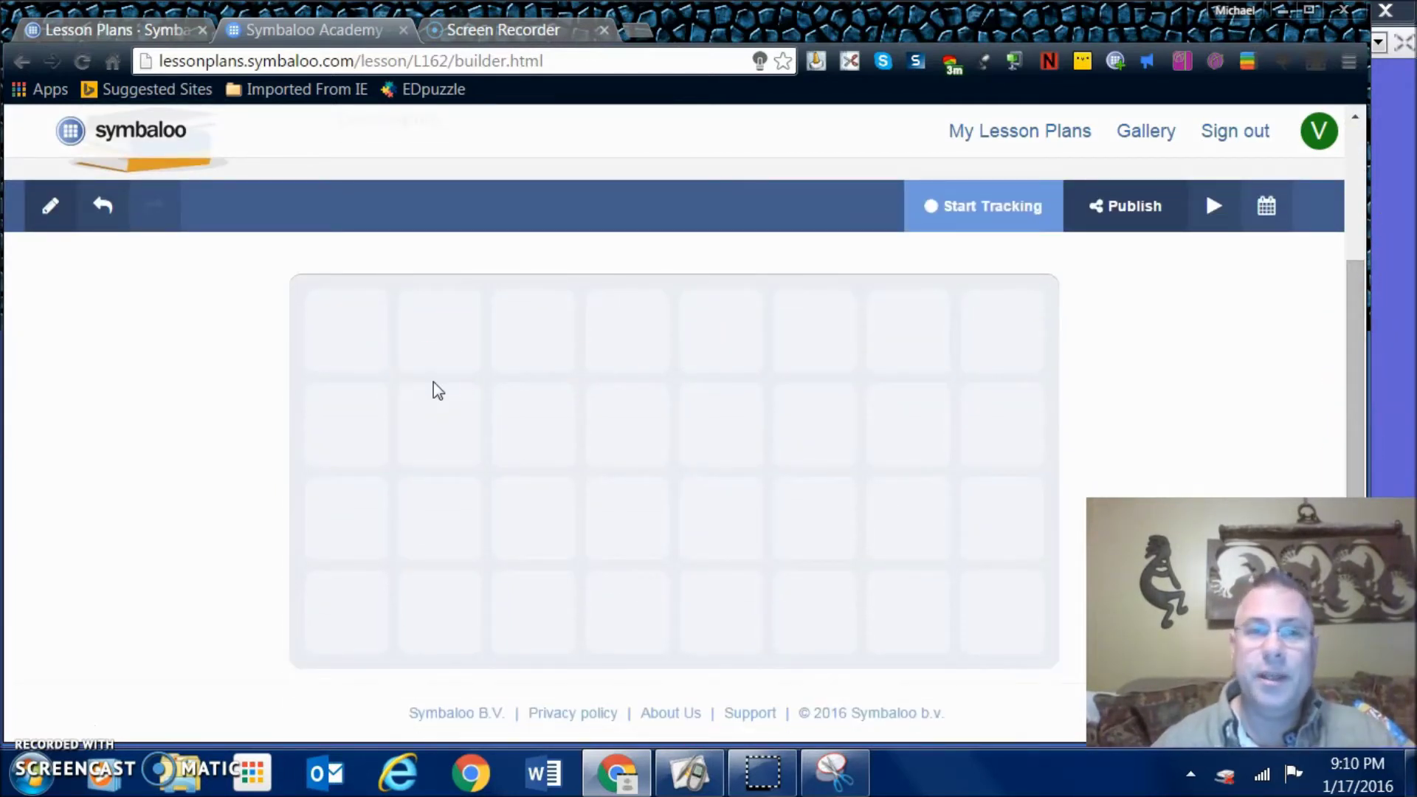
click(435, 344)
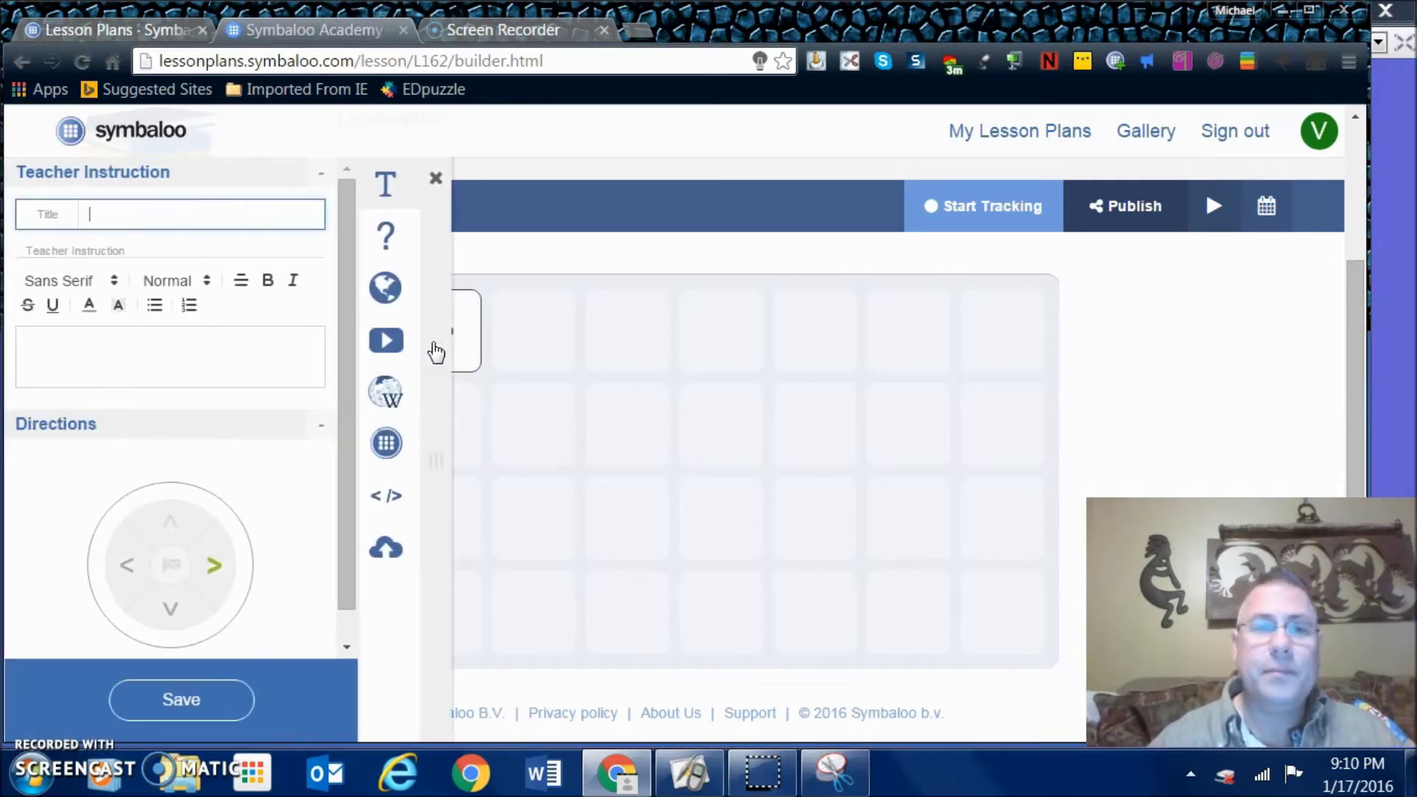
click(116, 212)
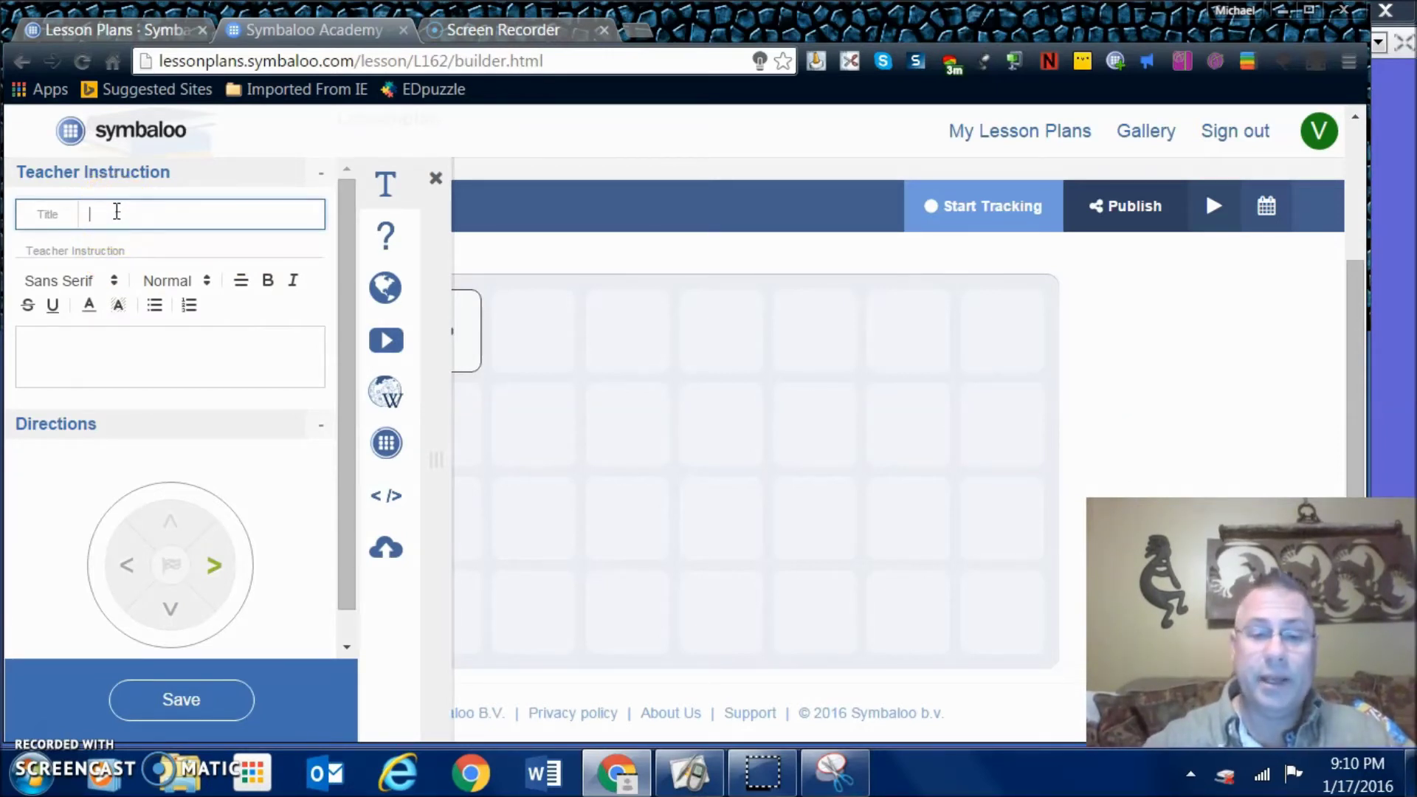
text(Fra)
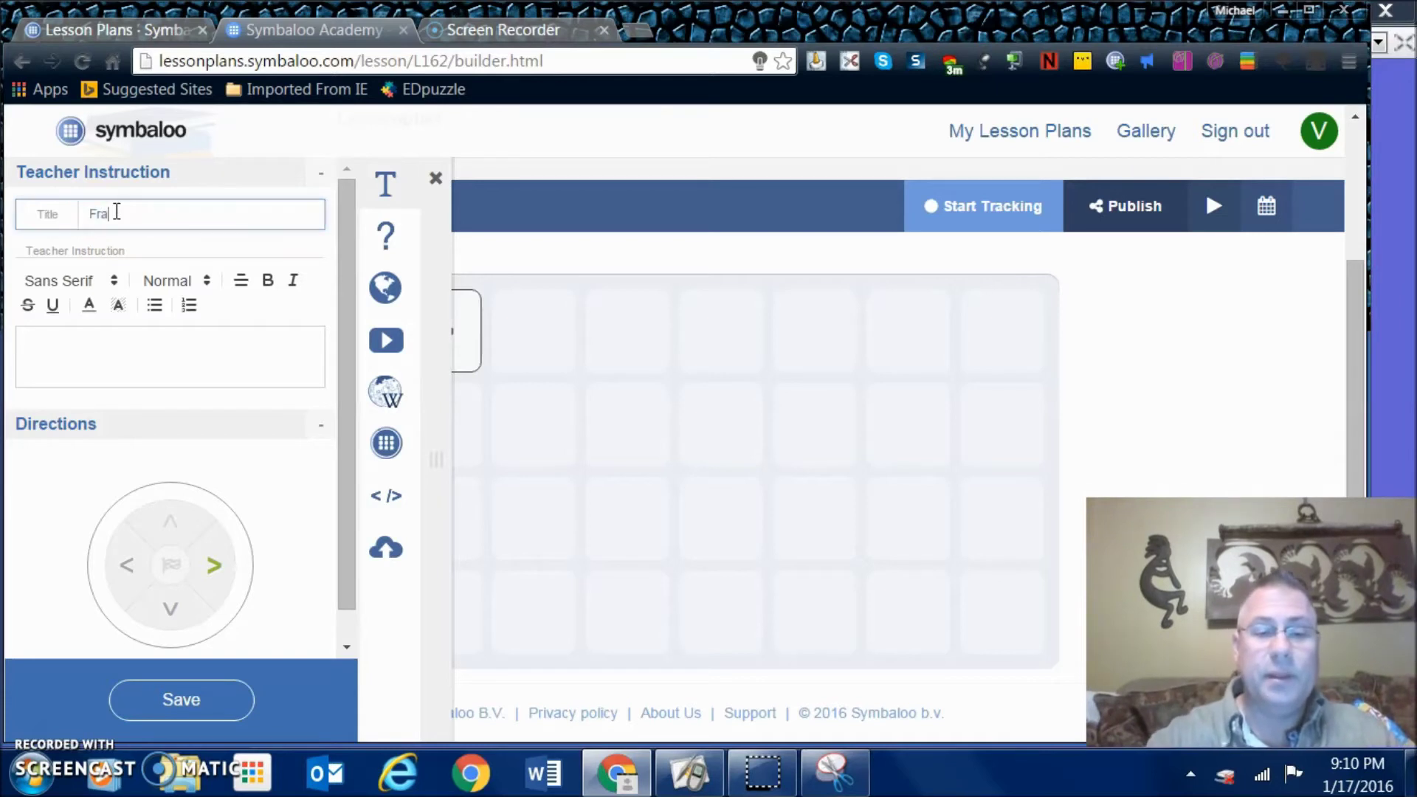
text(ction)
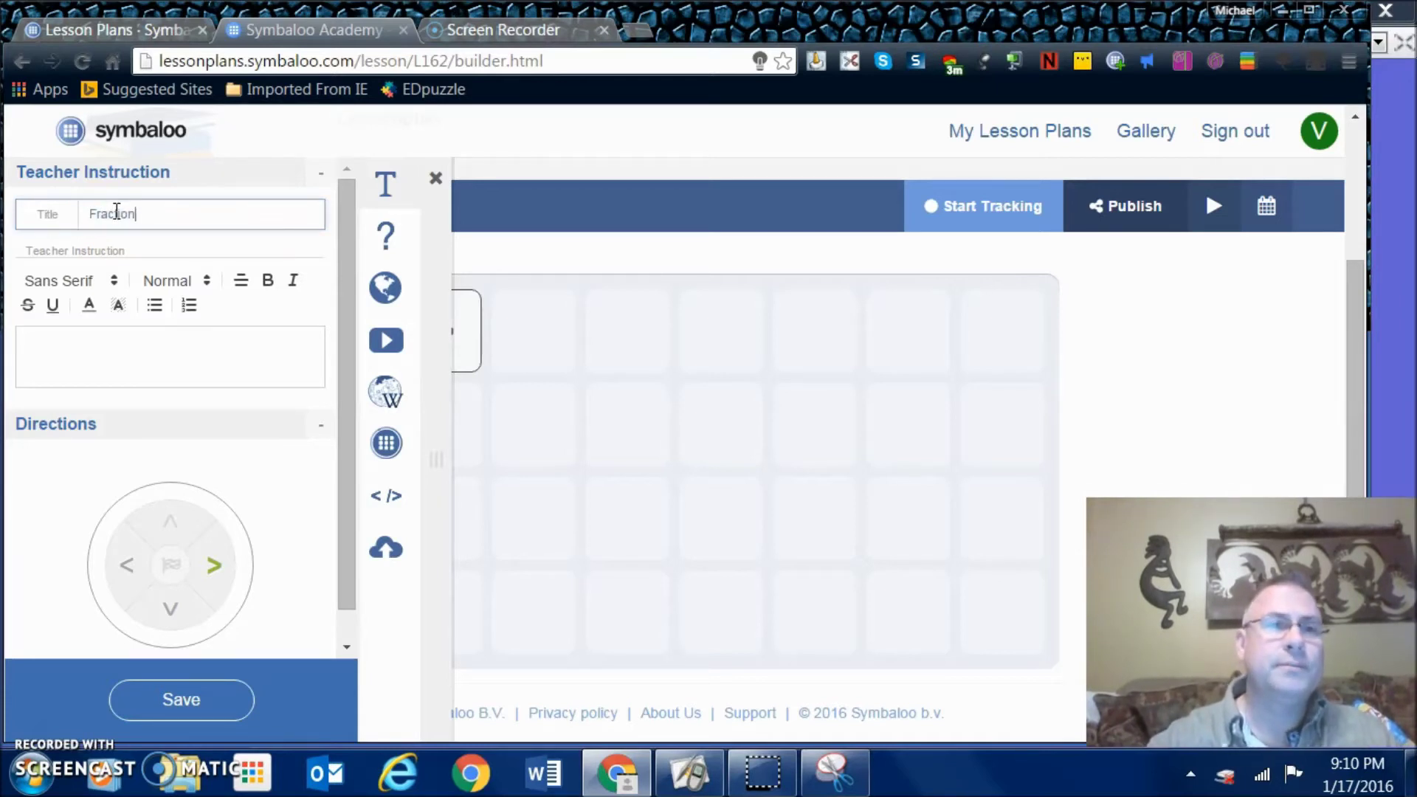
text(s)
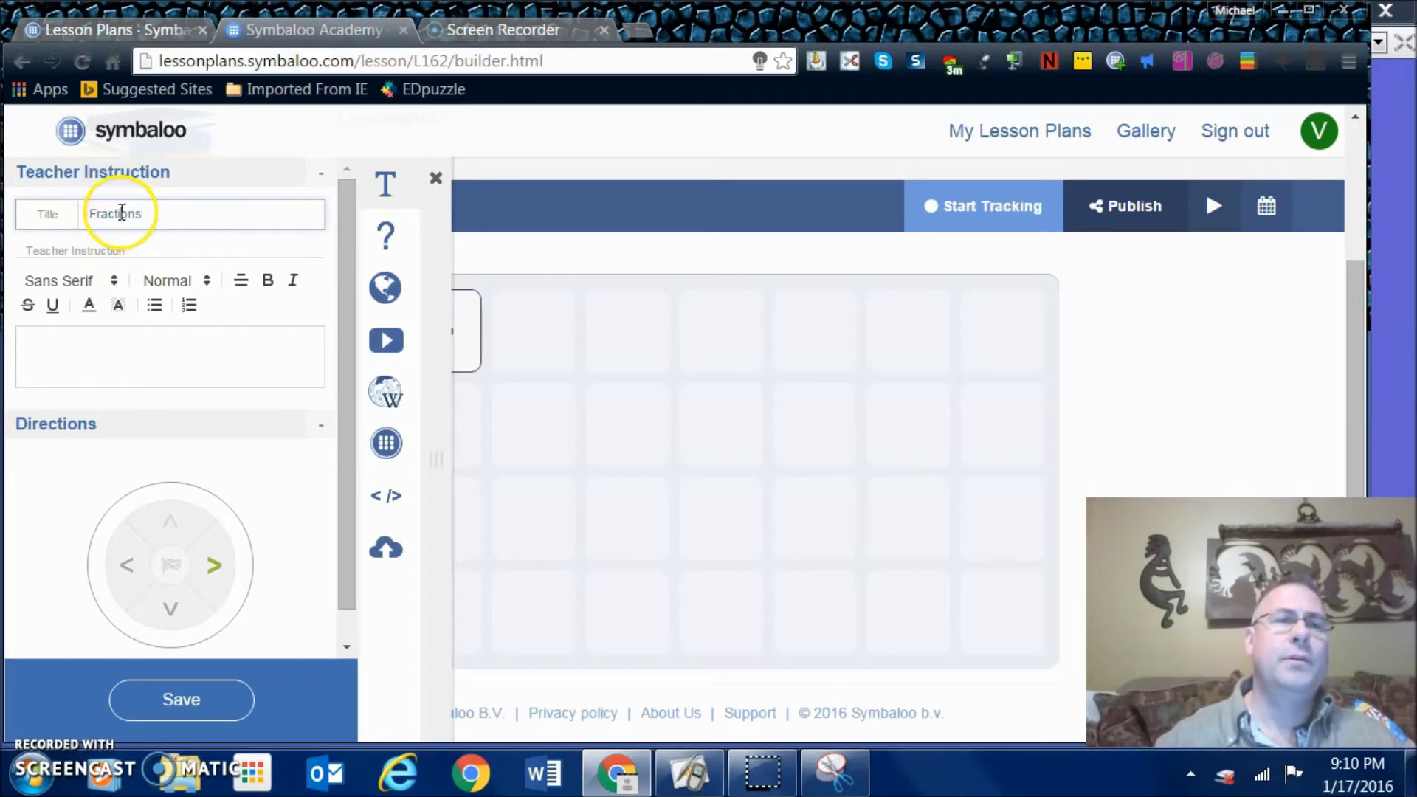
click(101, 340)
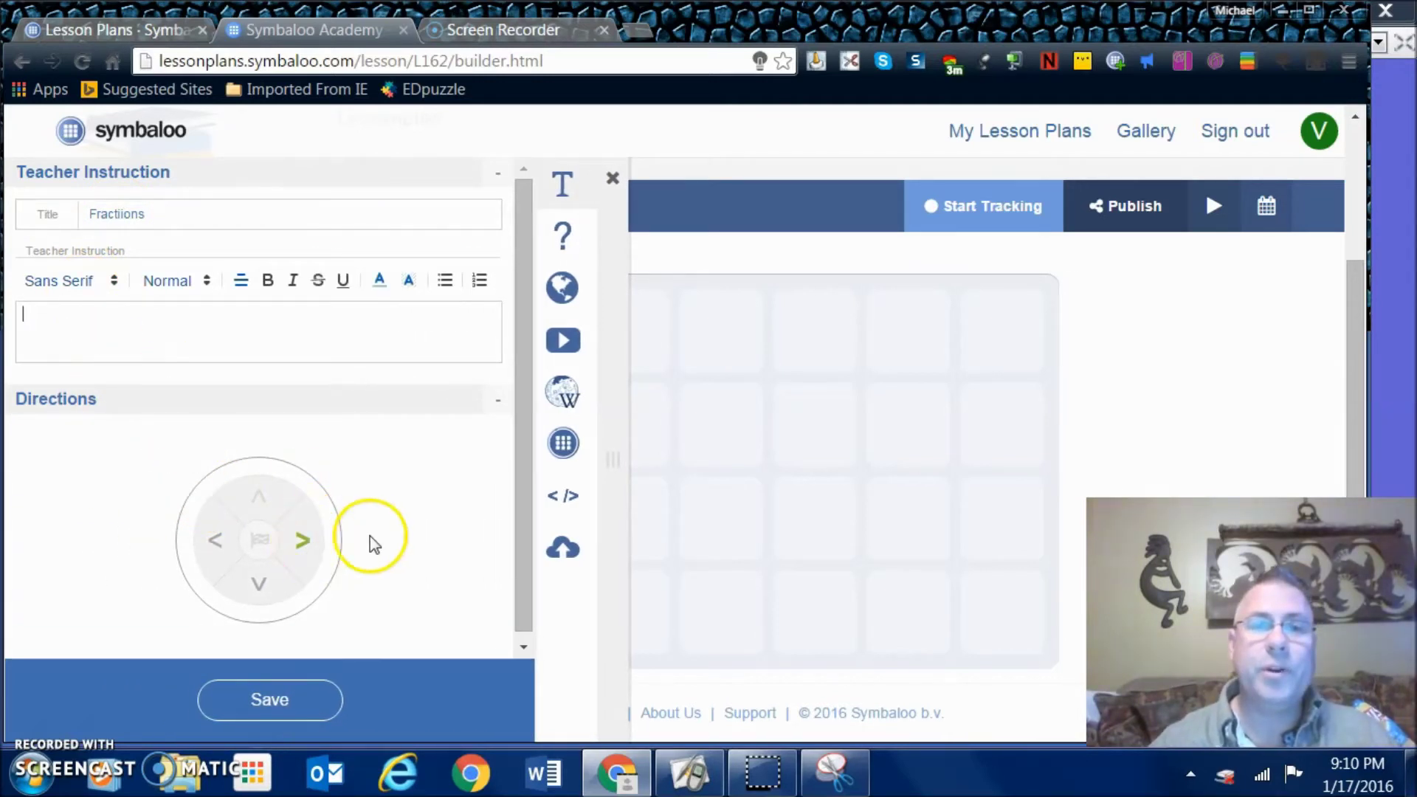
click(569, 343)
Attach the first 'fractions' YouTube result, set the path rightward only, and save the tile
click(218, 446)
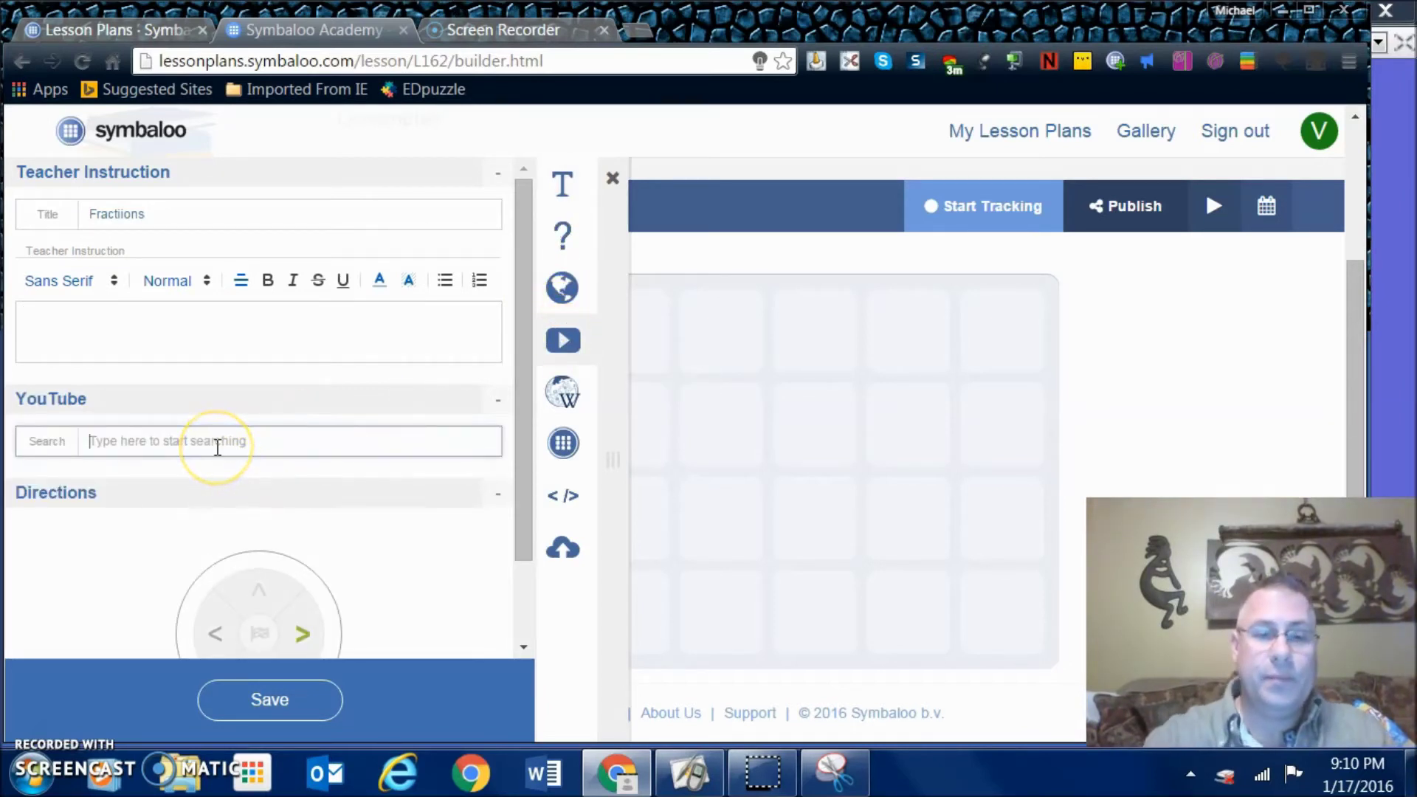
text(fraction)
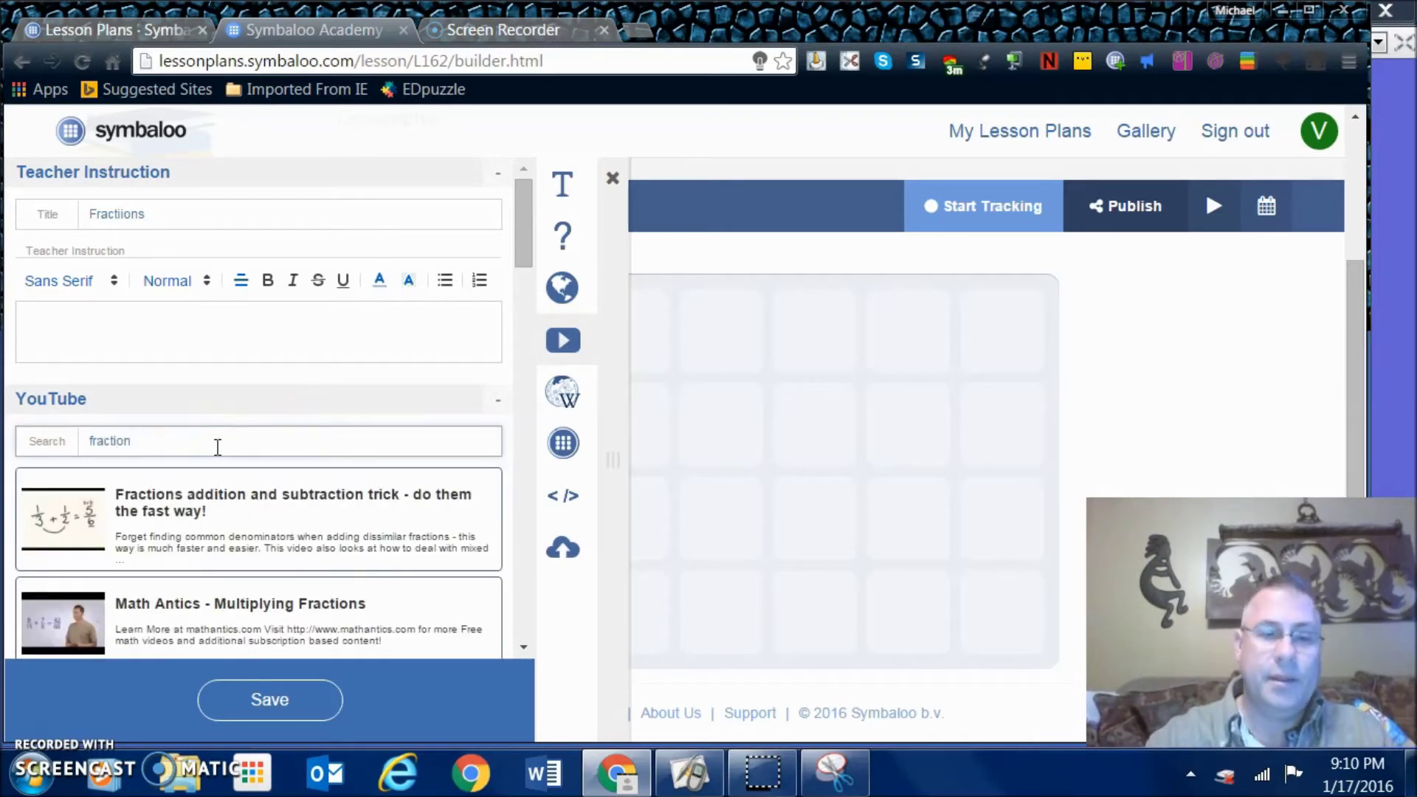
text(s)
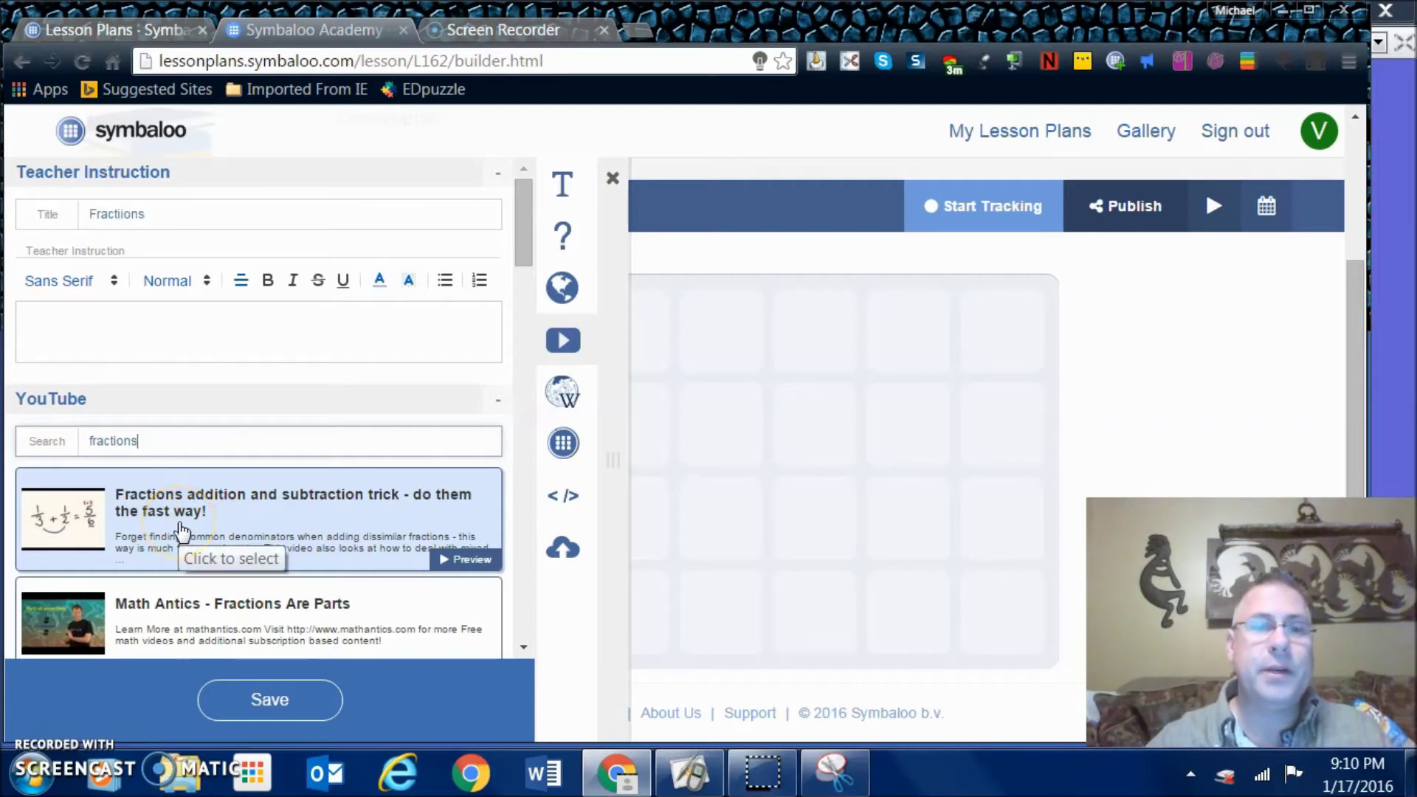
click(96, 524)
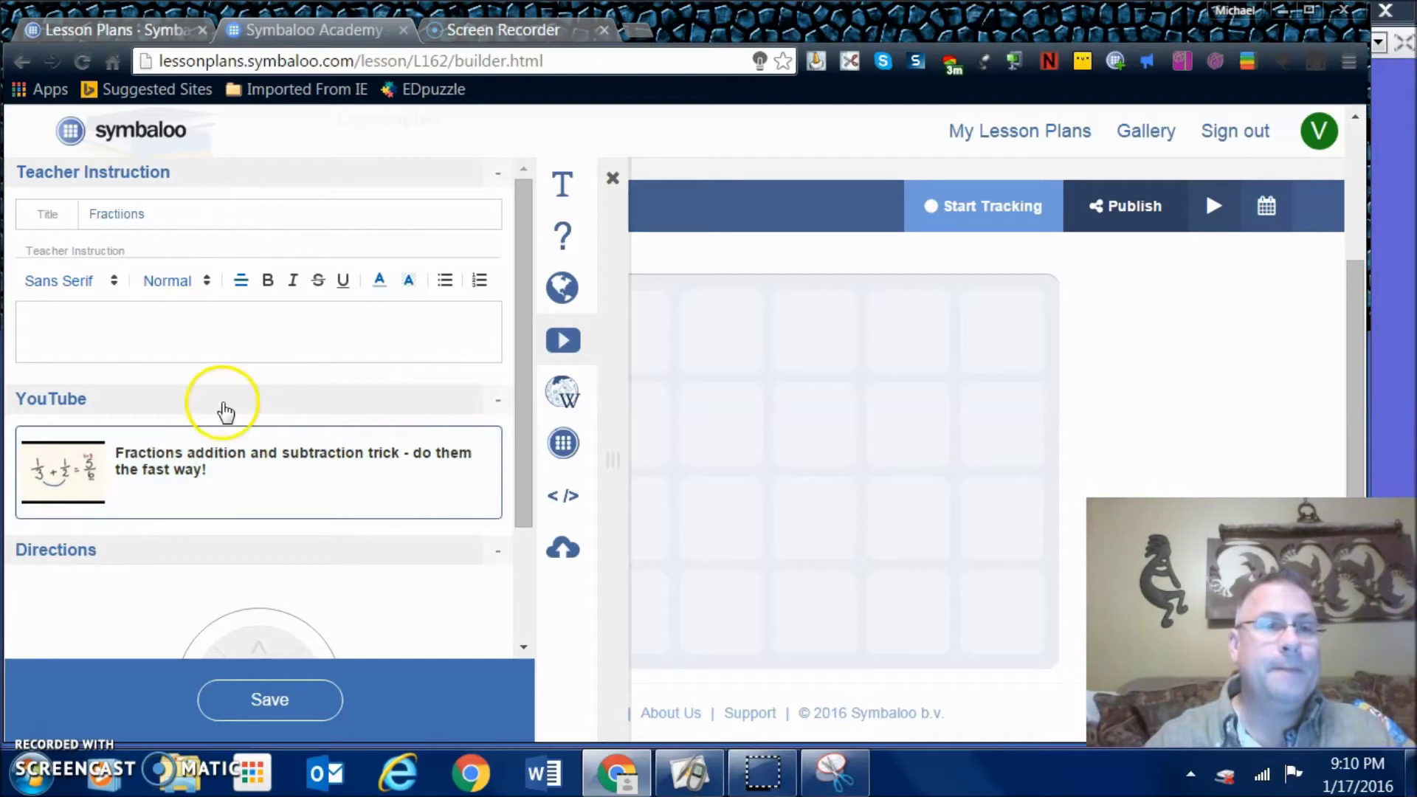
drag(512, 343, 522, 563)
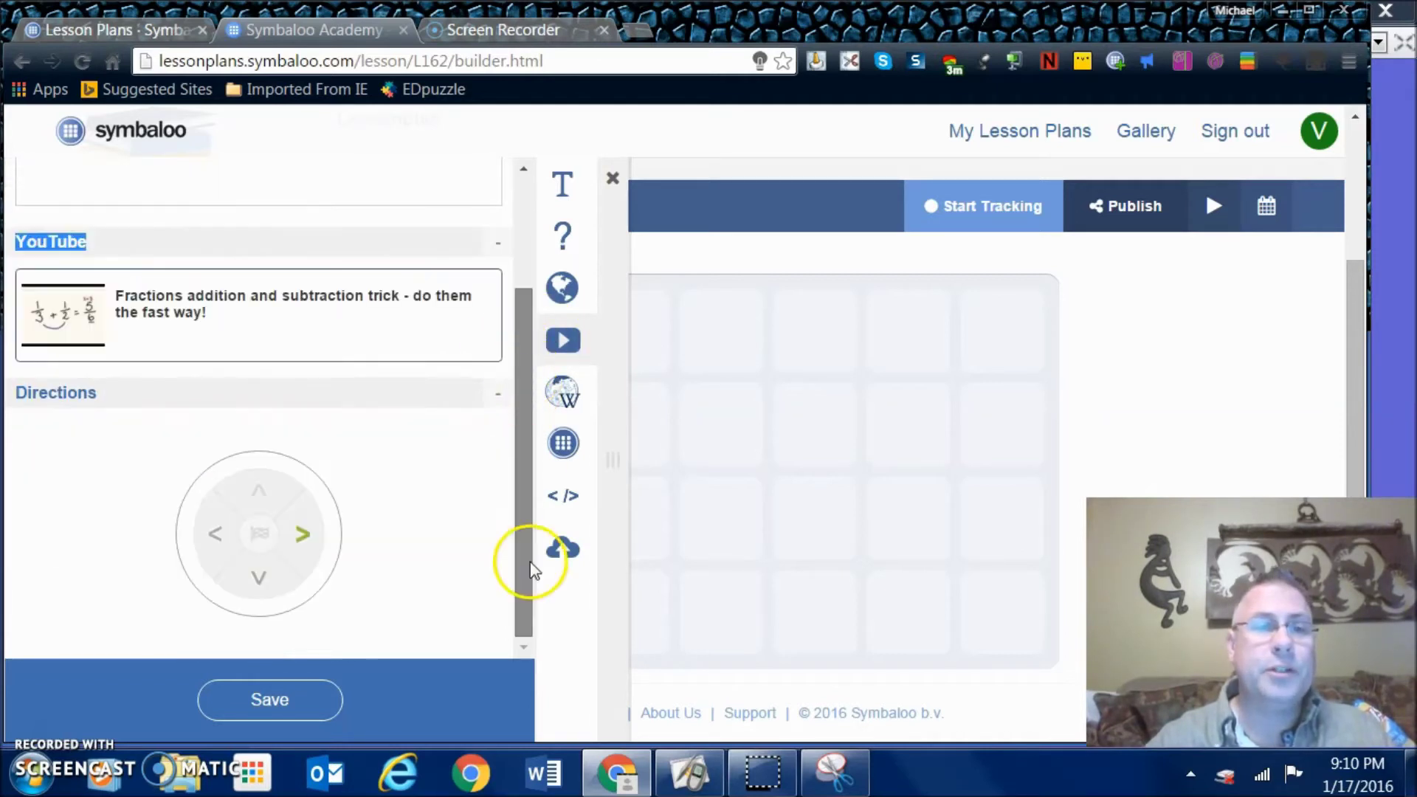
click(121, 428)
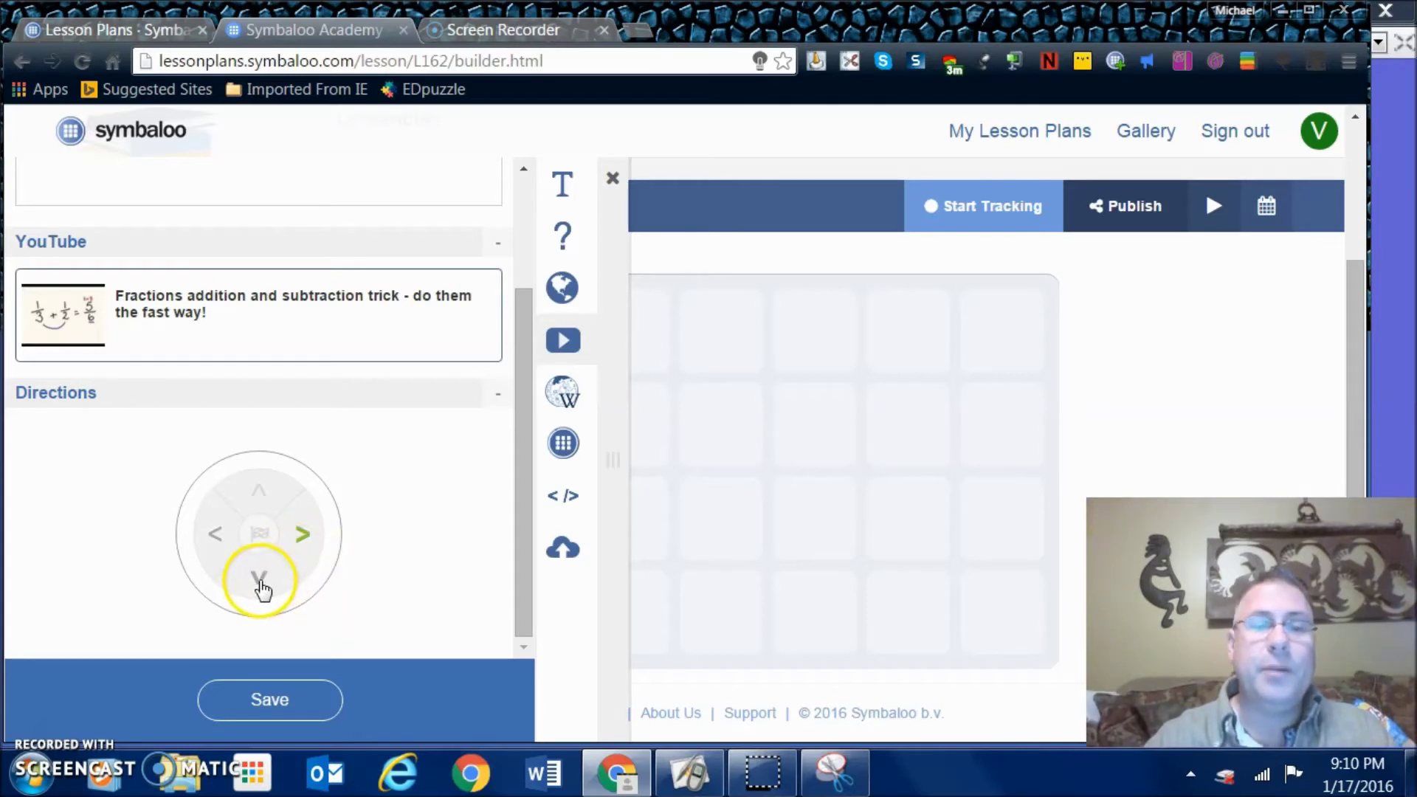
click(317, 550)
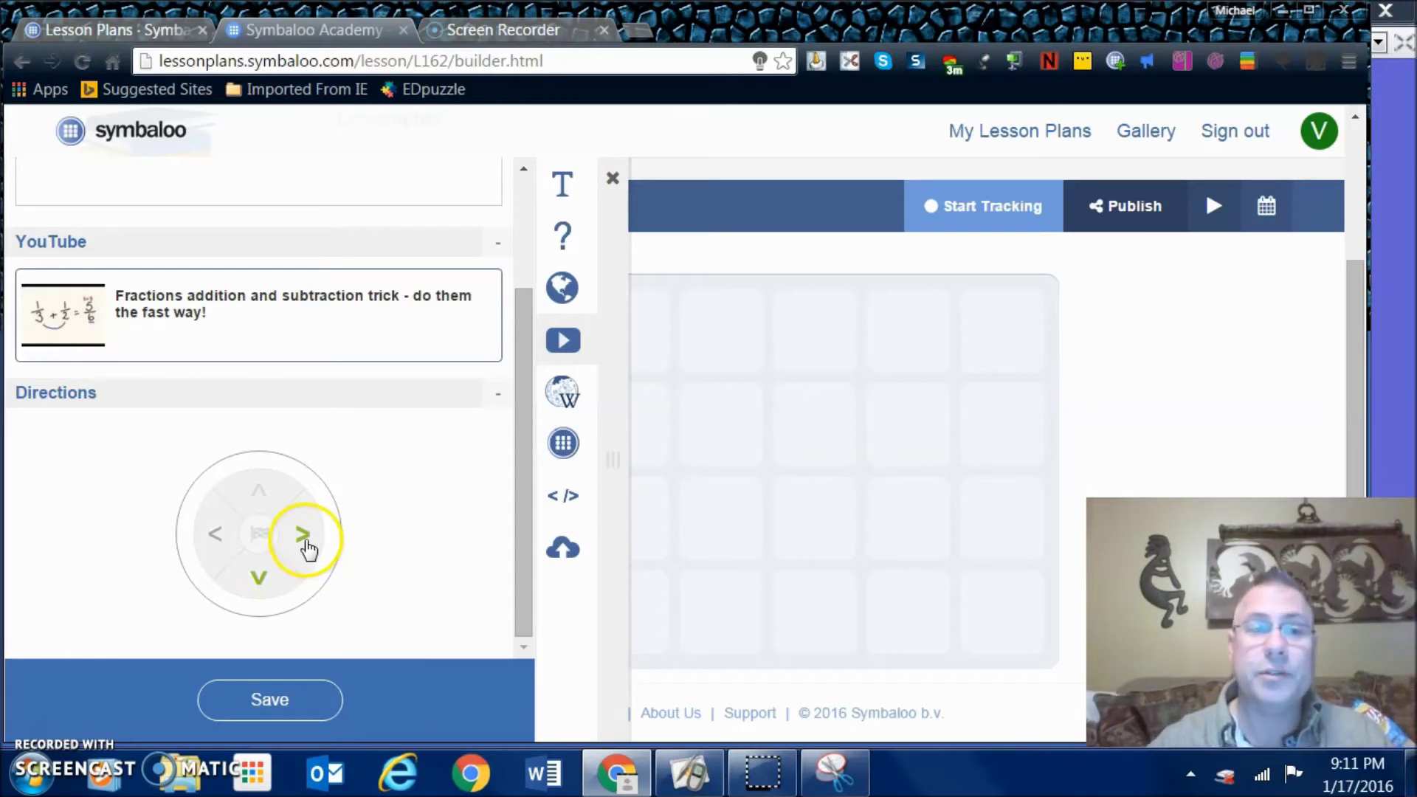
click(260, 580)
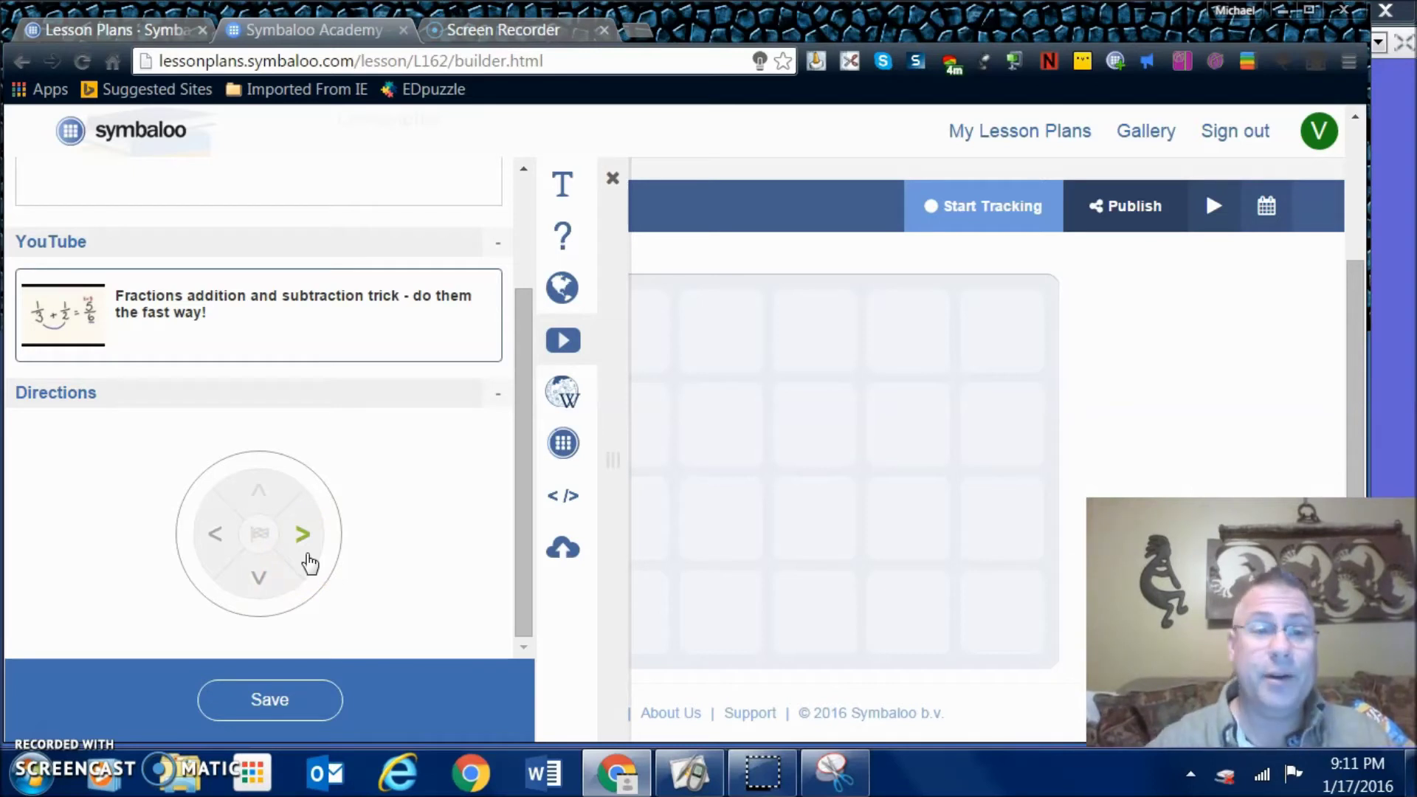
click(270, 700)
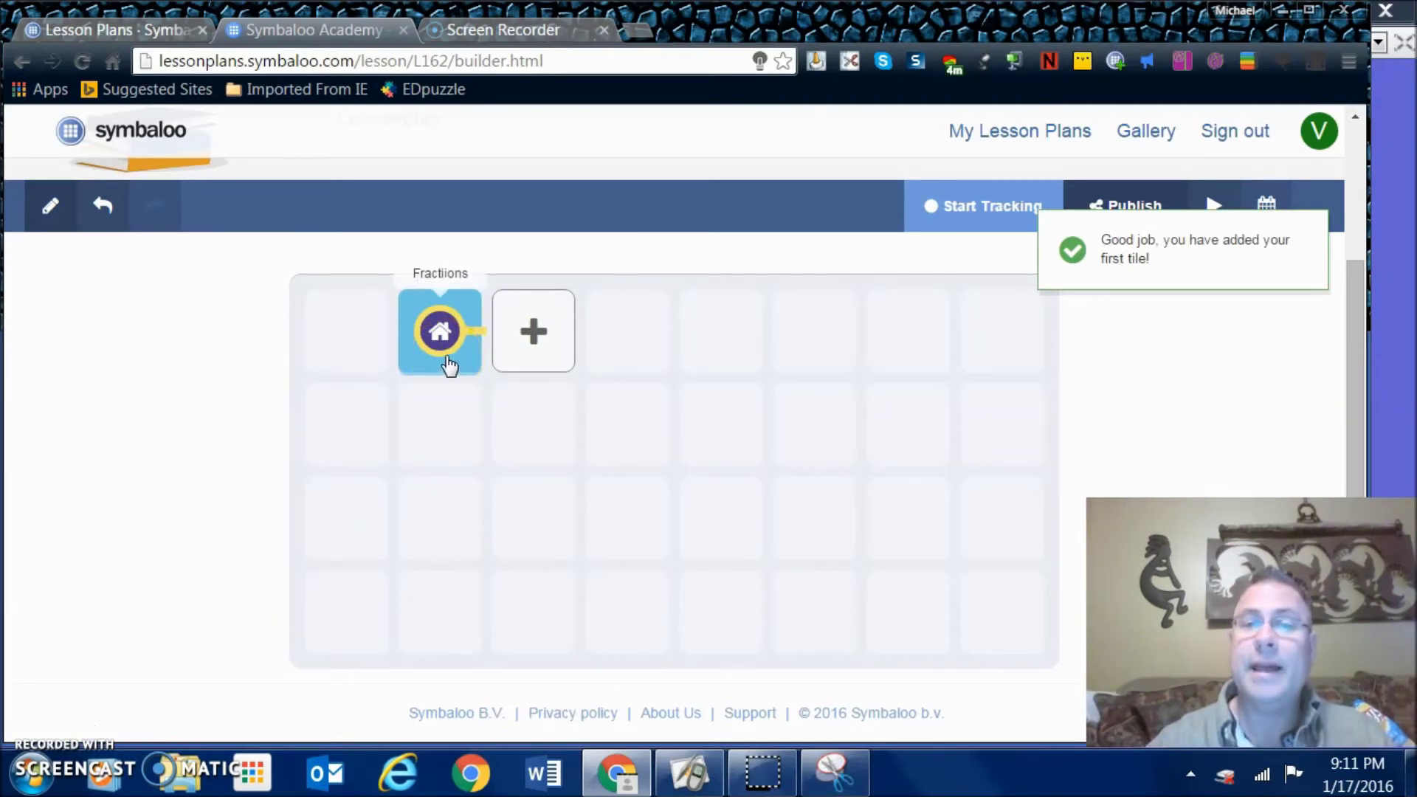
Add a question tile next to Fractions and enter placeholder question text
click(537, 336)
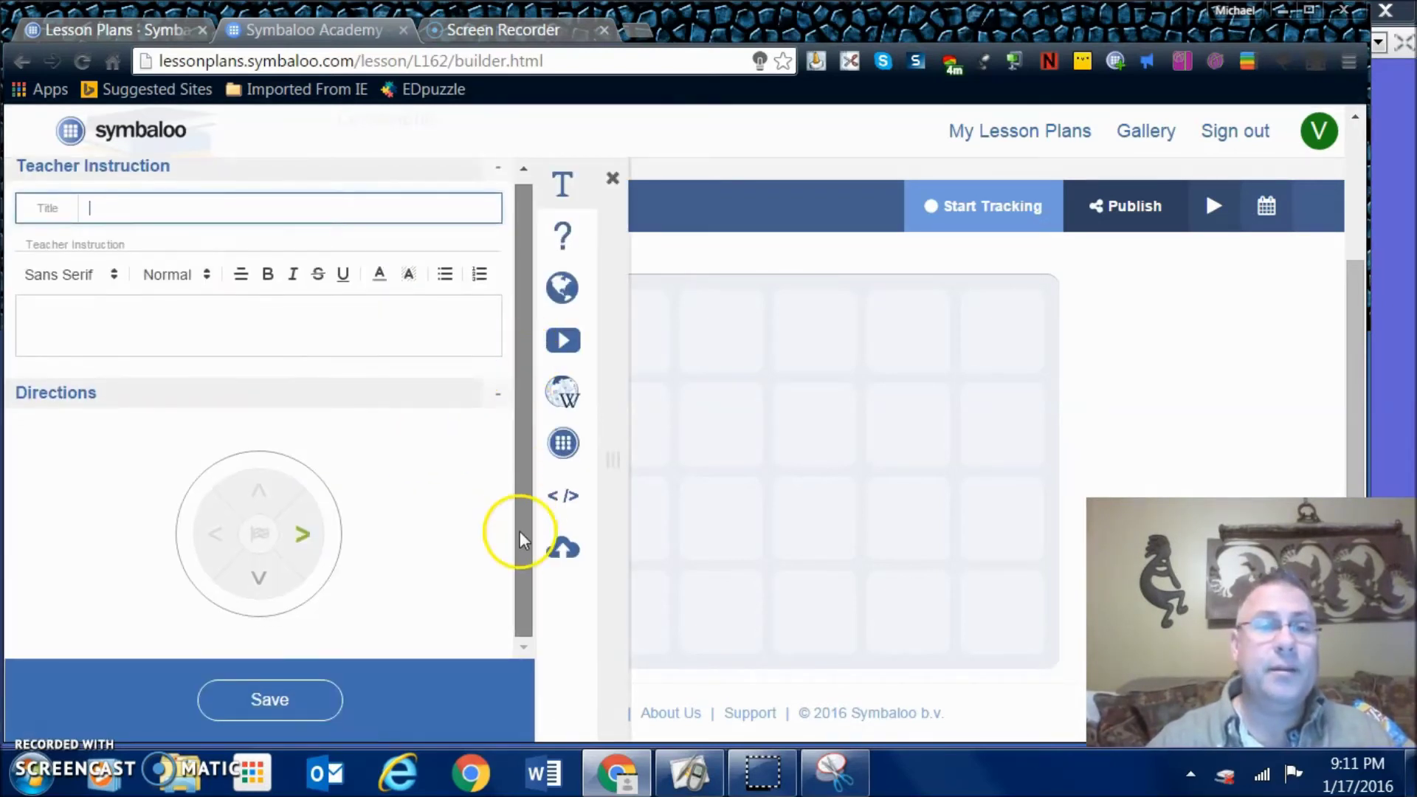
click(562, 233)
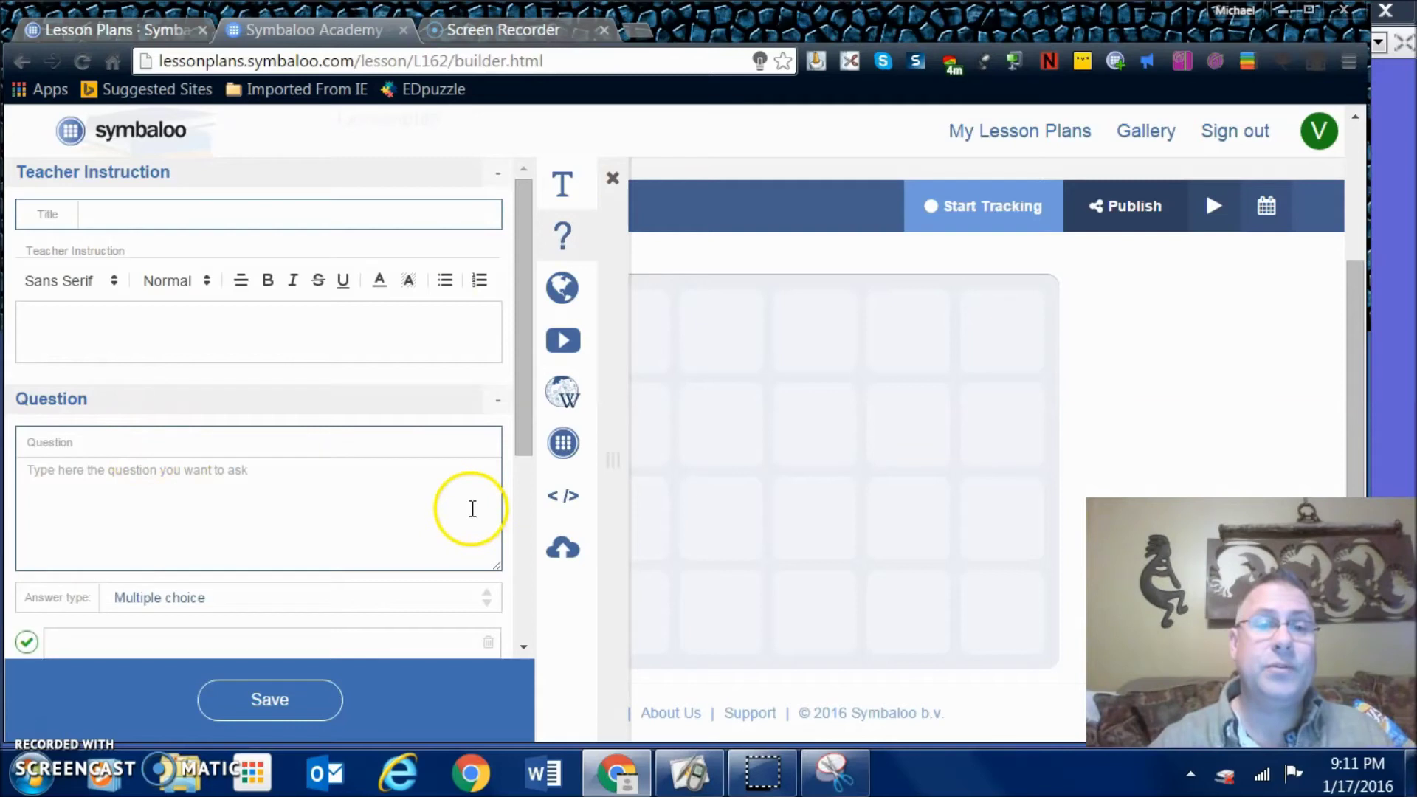
drag(528, 393, 517, 430)
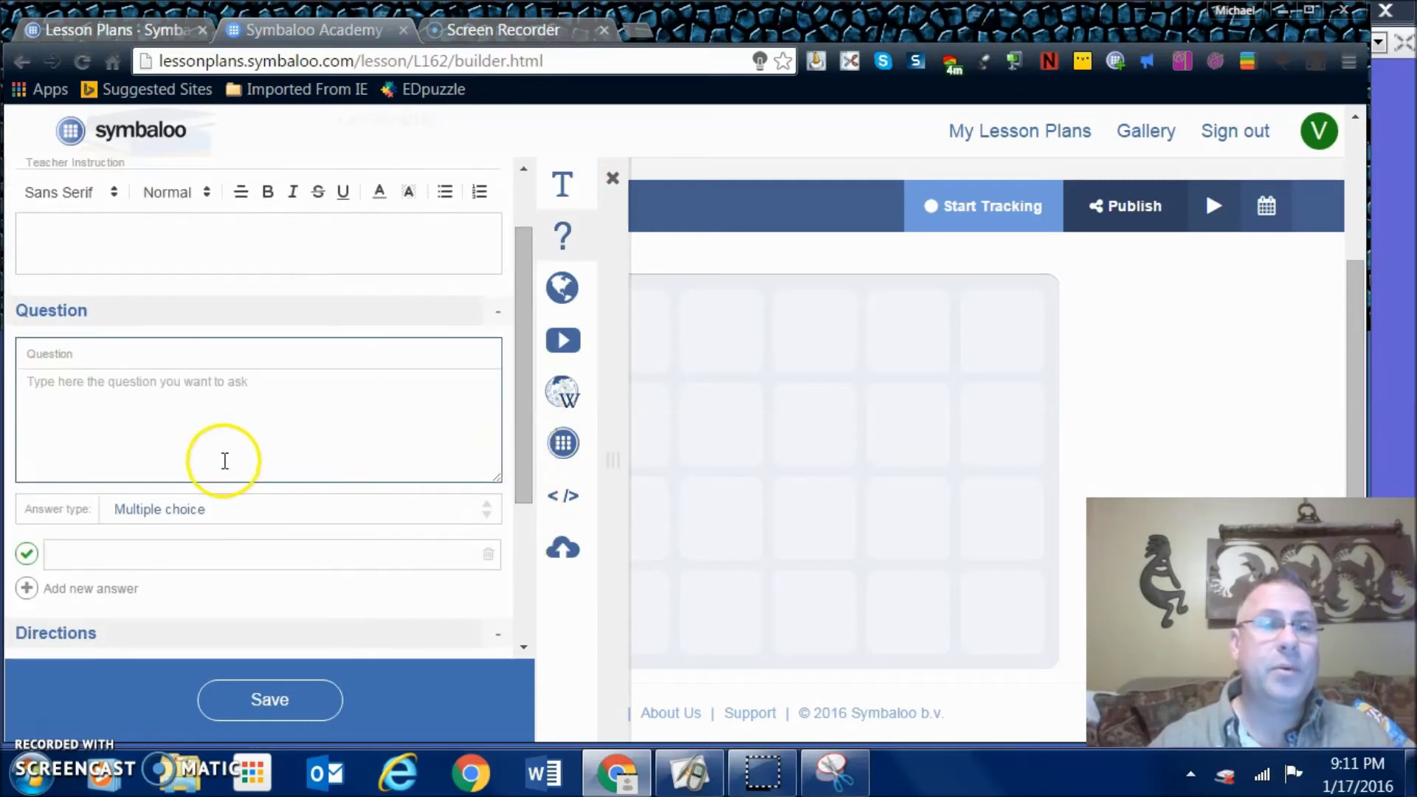
click(179, 381)
text(djkljdkljsdkljsdklsdkskdjal)
Keep the answer type Multiple choice with three answer options, marking the third correct
click(165, 509)
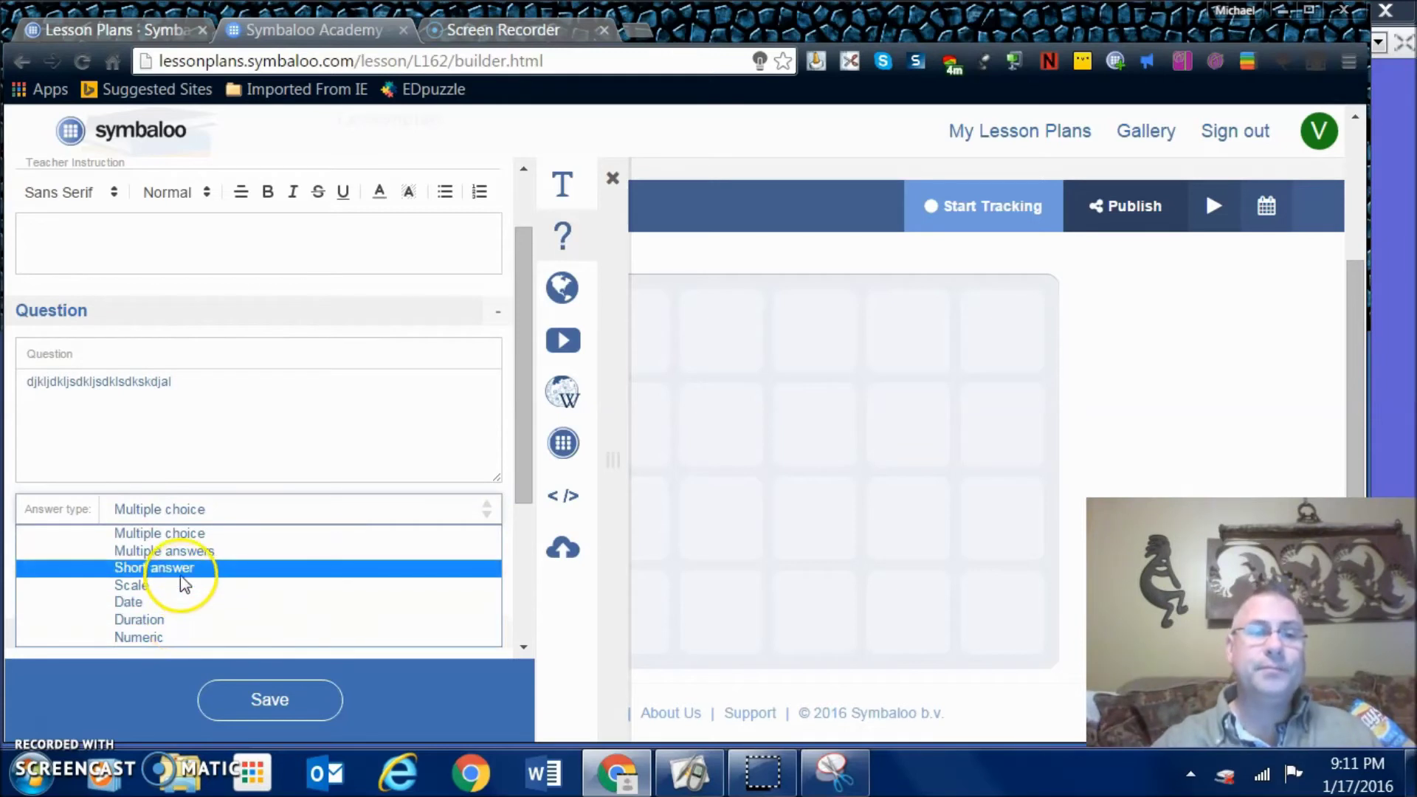
click(175, 533)
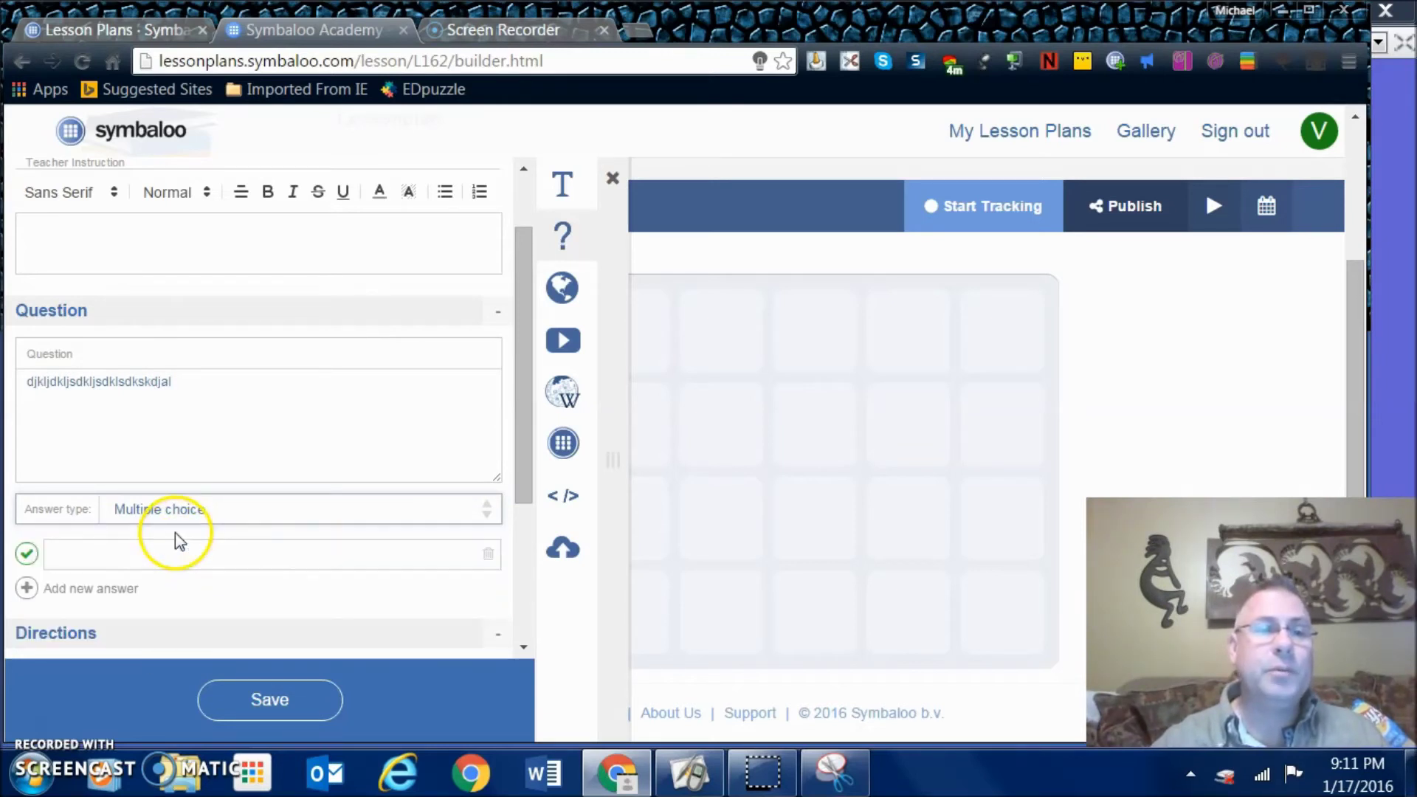
click(130, 552)
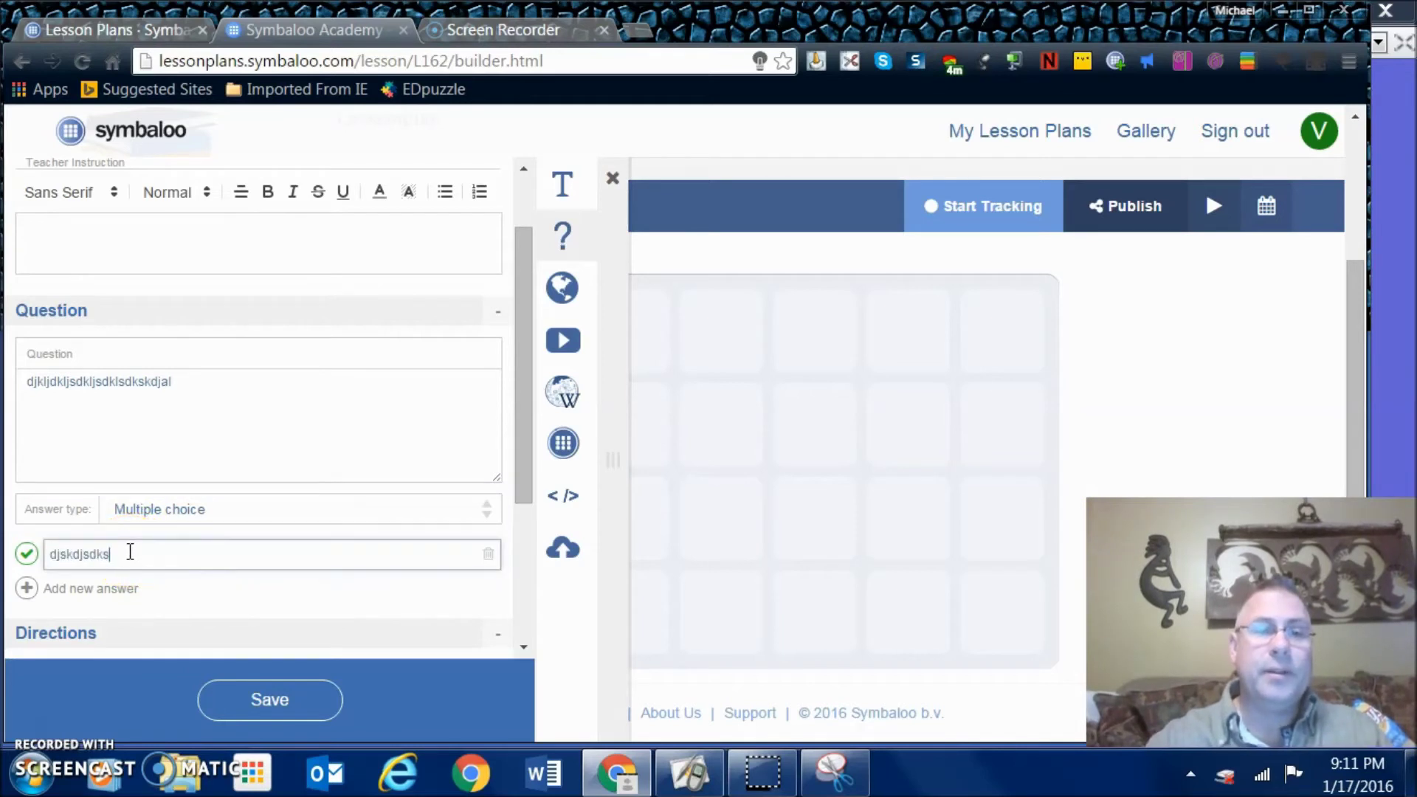
click(31, 587)
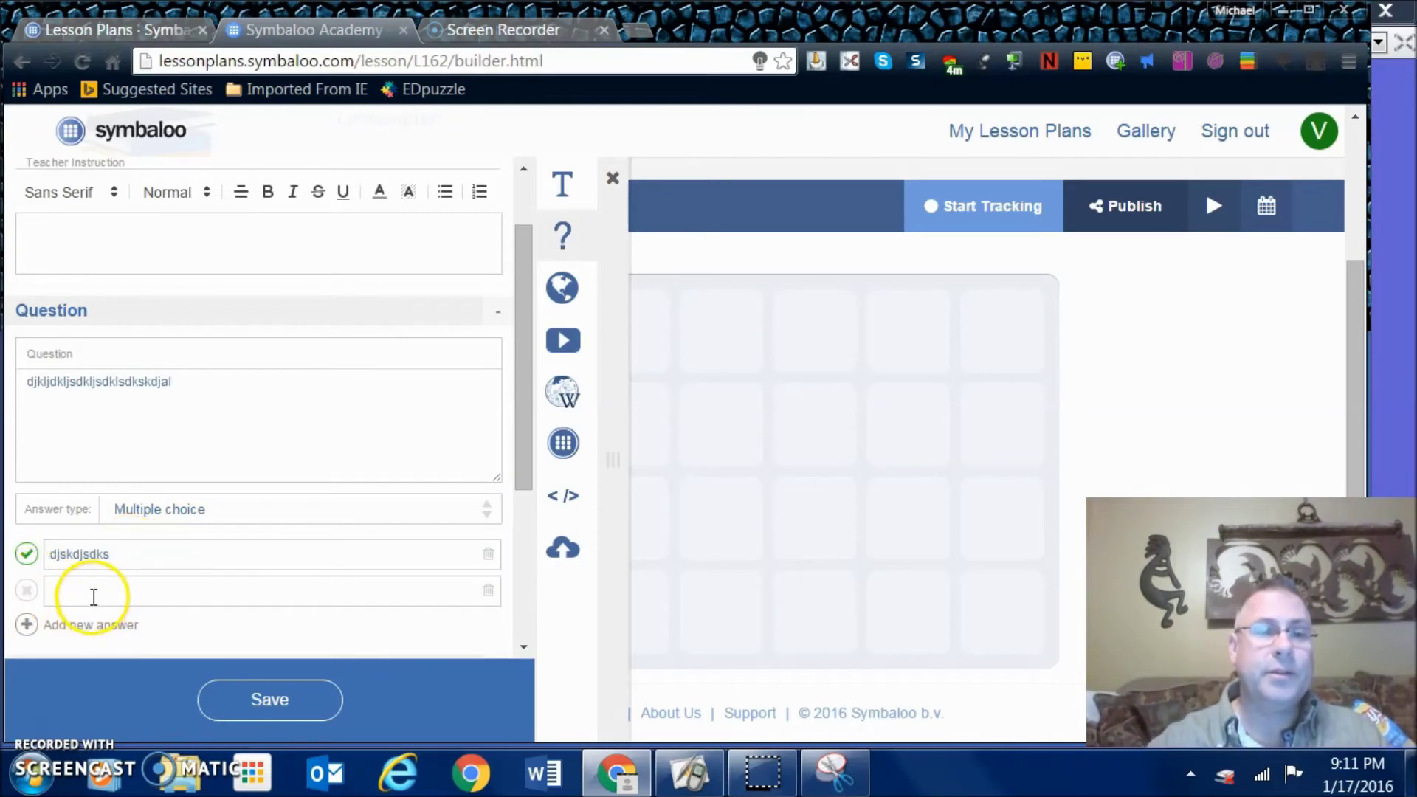
click(94, 598)
text(jskdjskl)
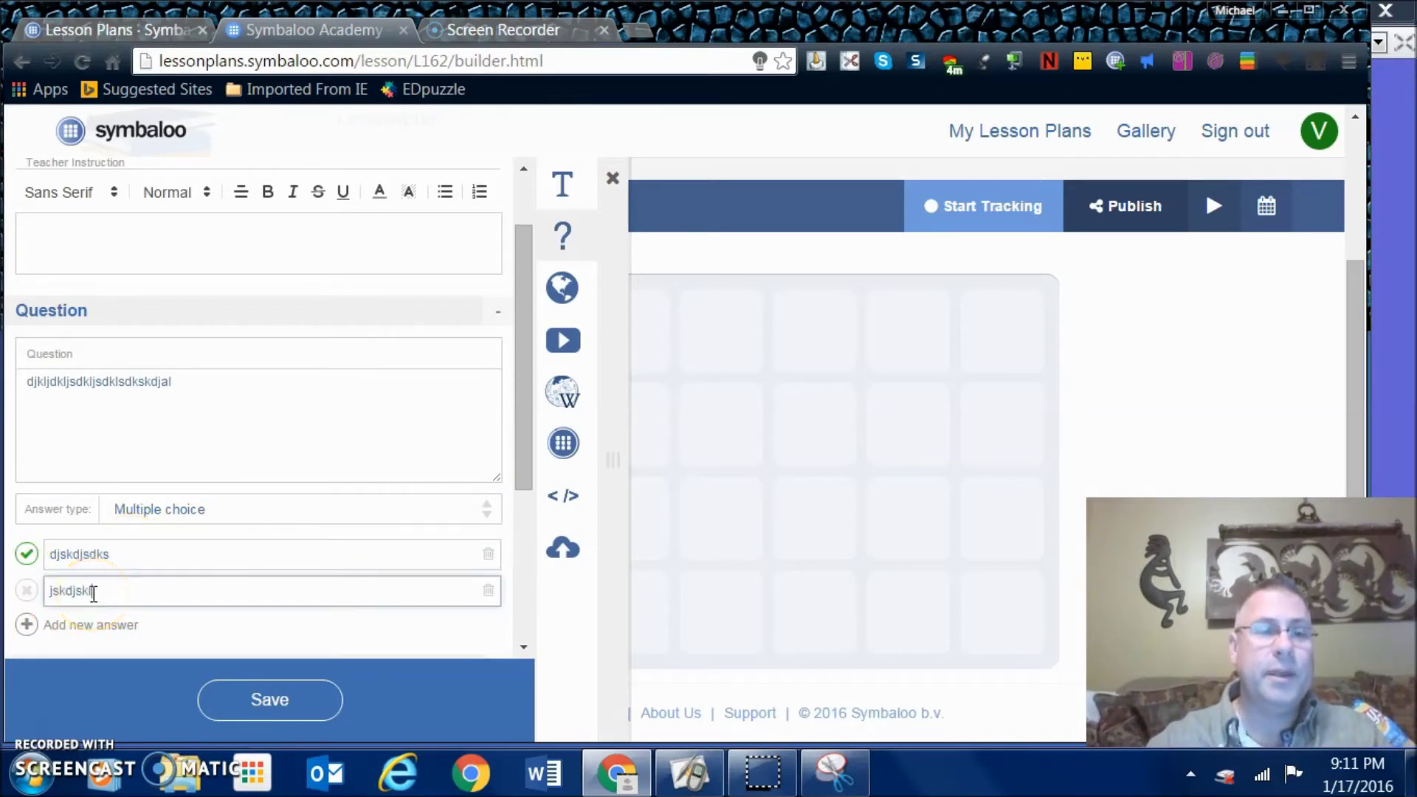
click(24, 626)
click(60, 626)
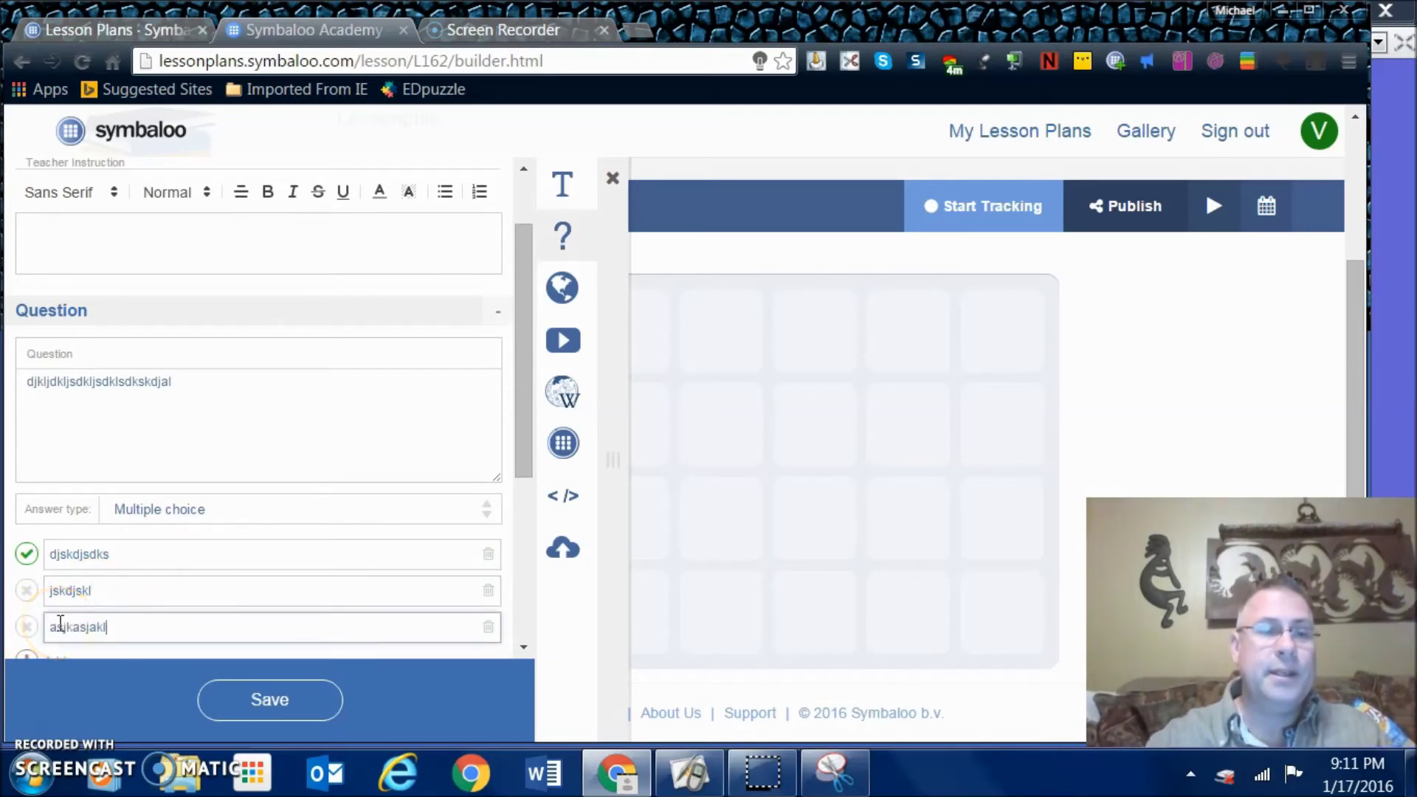
text(asjkasjakl)
click(25, 626)
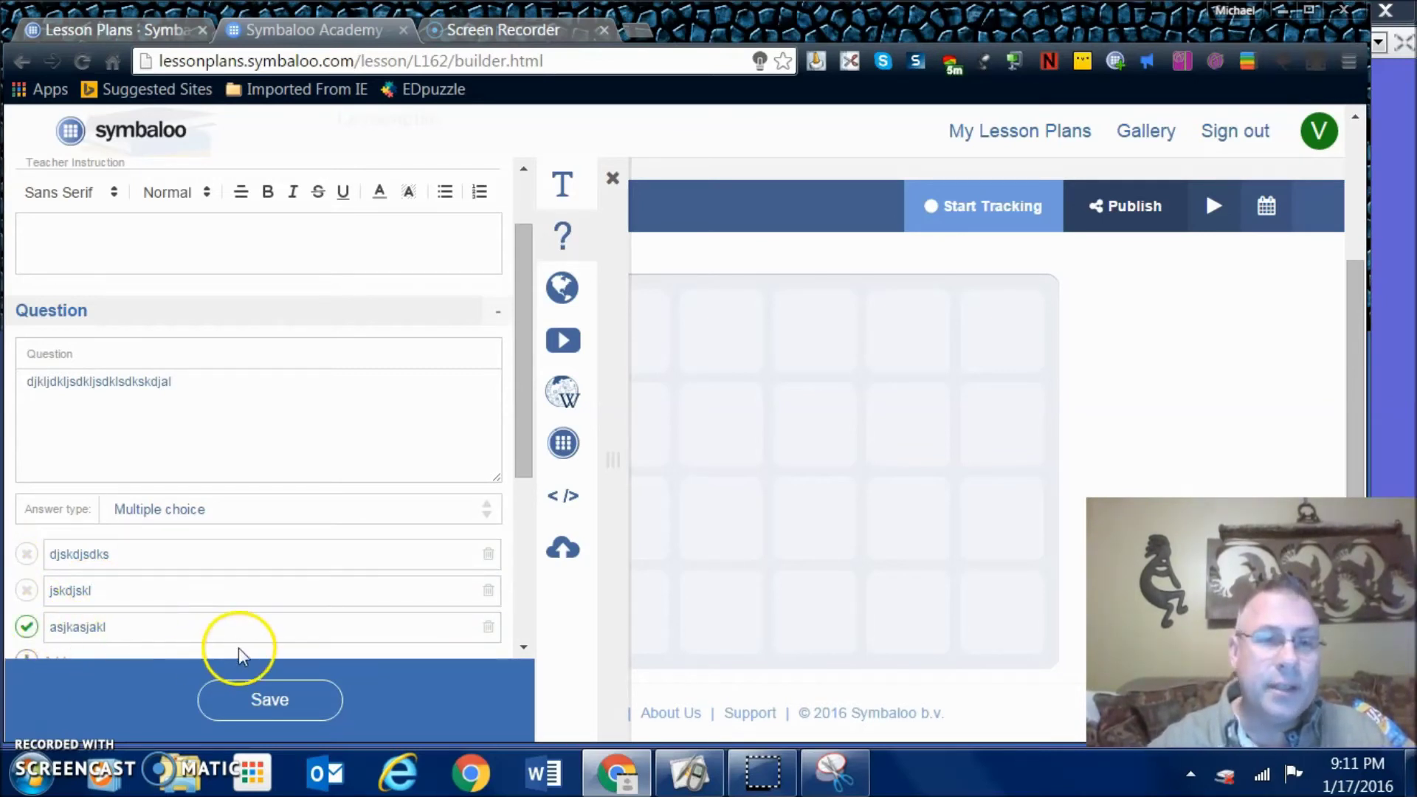
Set the path to continue downward, title the tile 'ques' and save it
drag(519, 430, 519, 670)
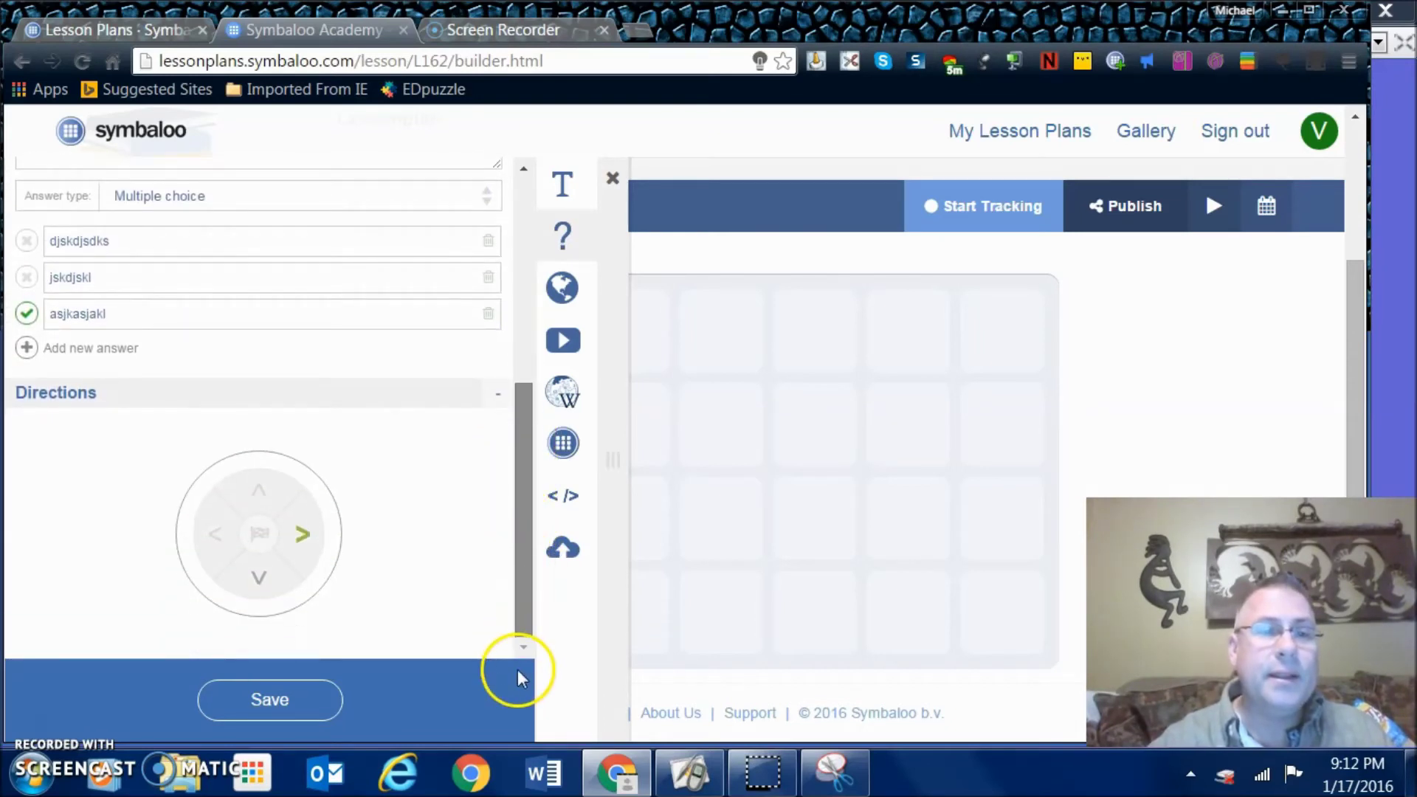
click(279, 581)
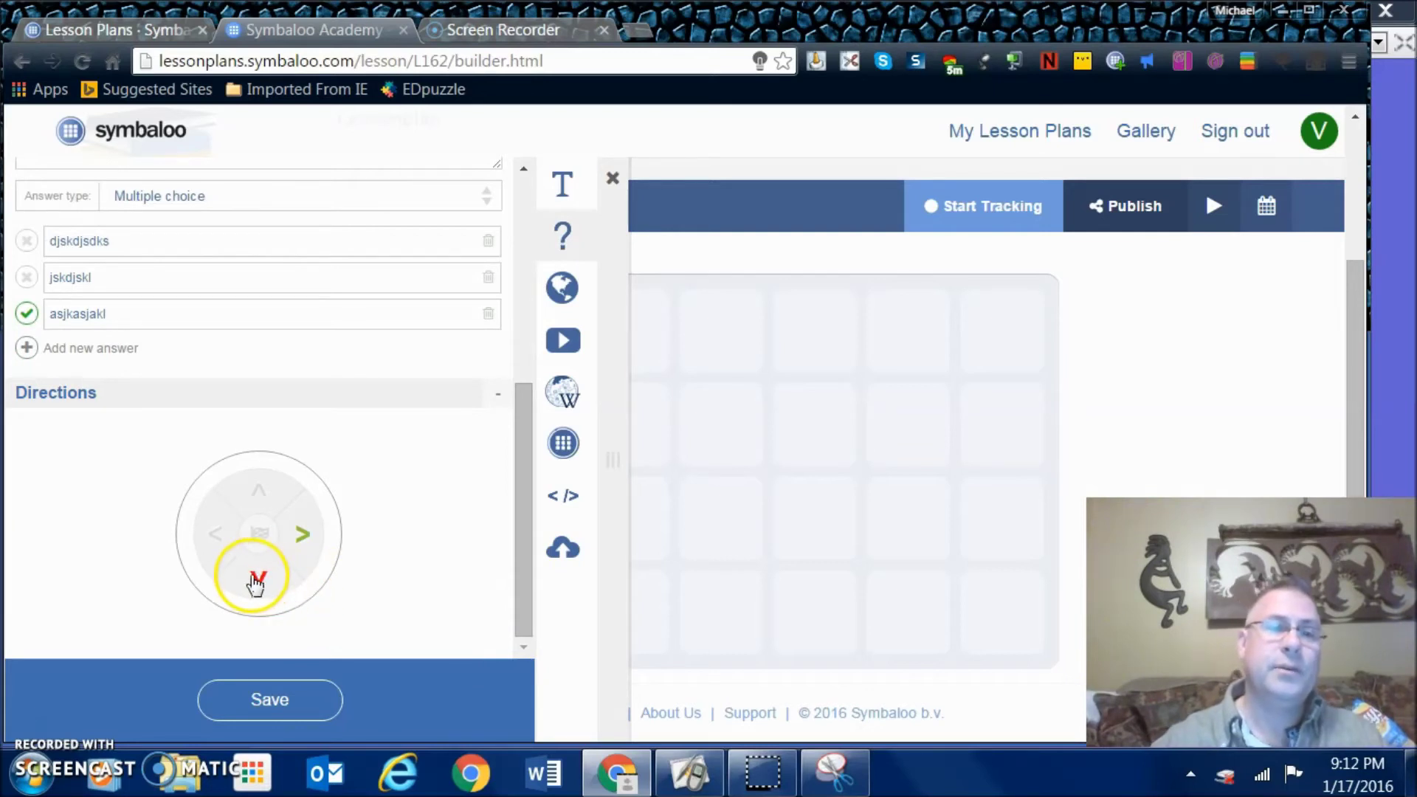
click(260, 583)
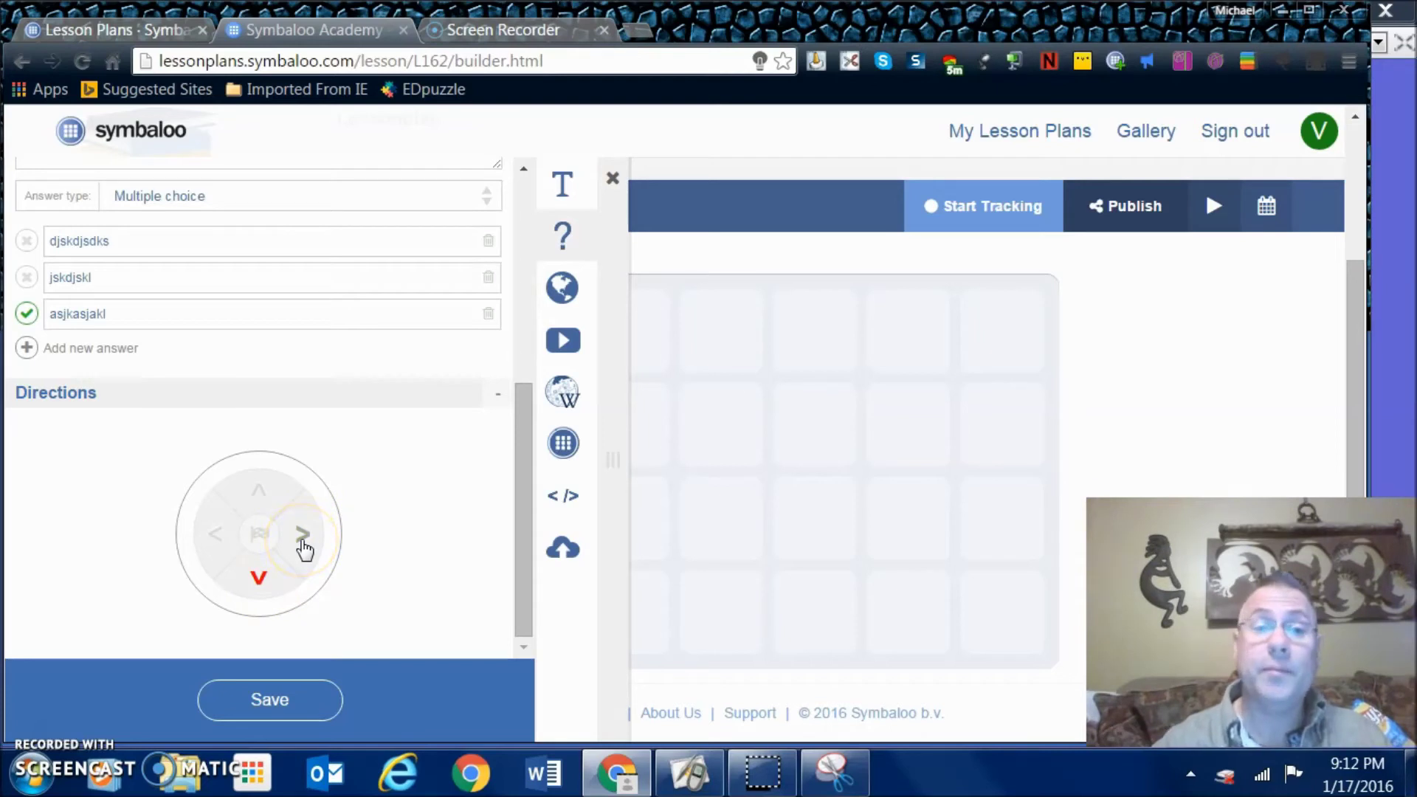
click(290, 717)
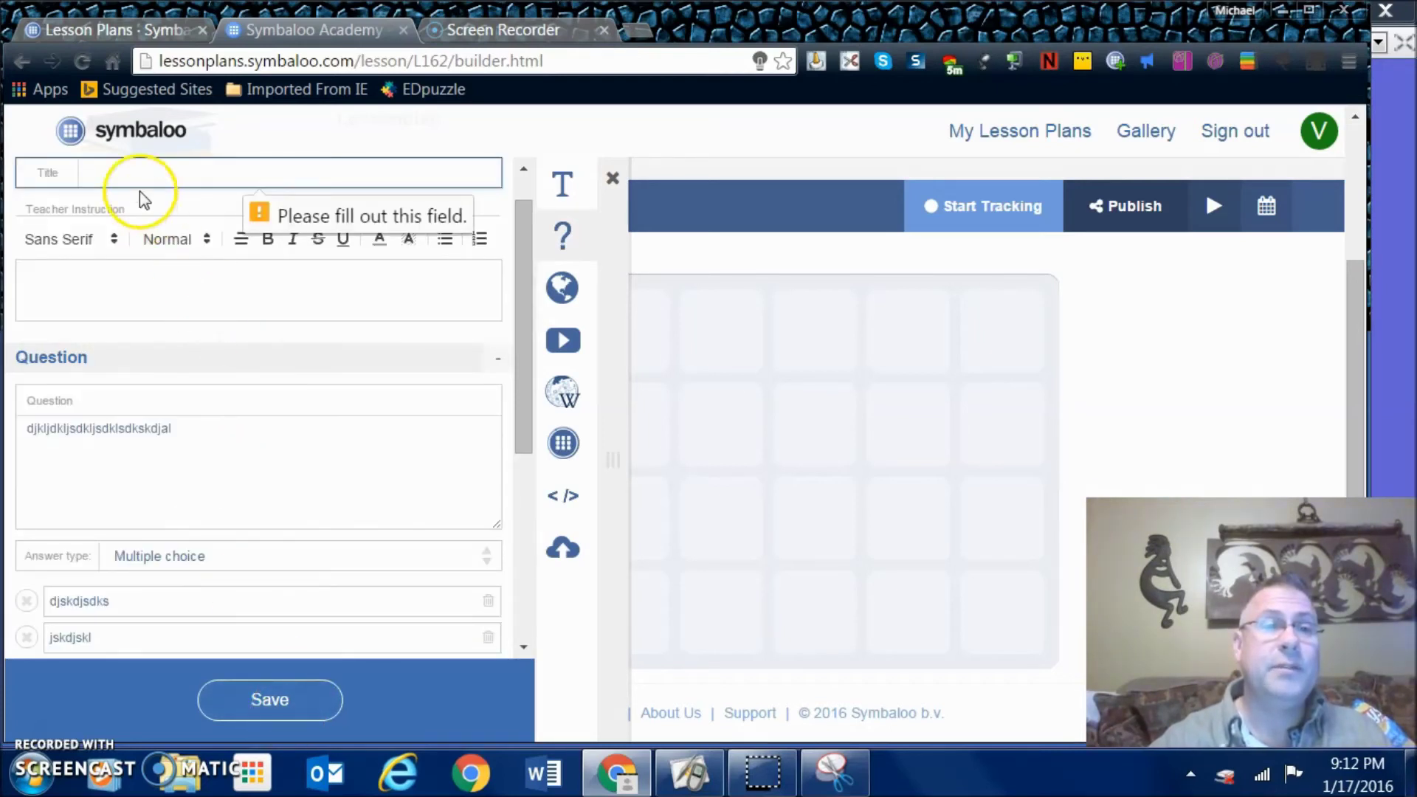
click(133, 173)
text(question)
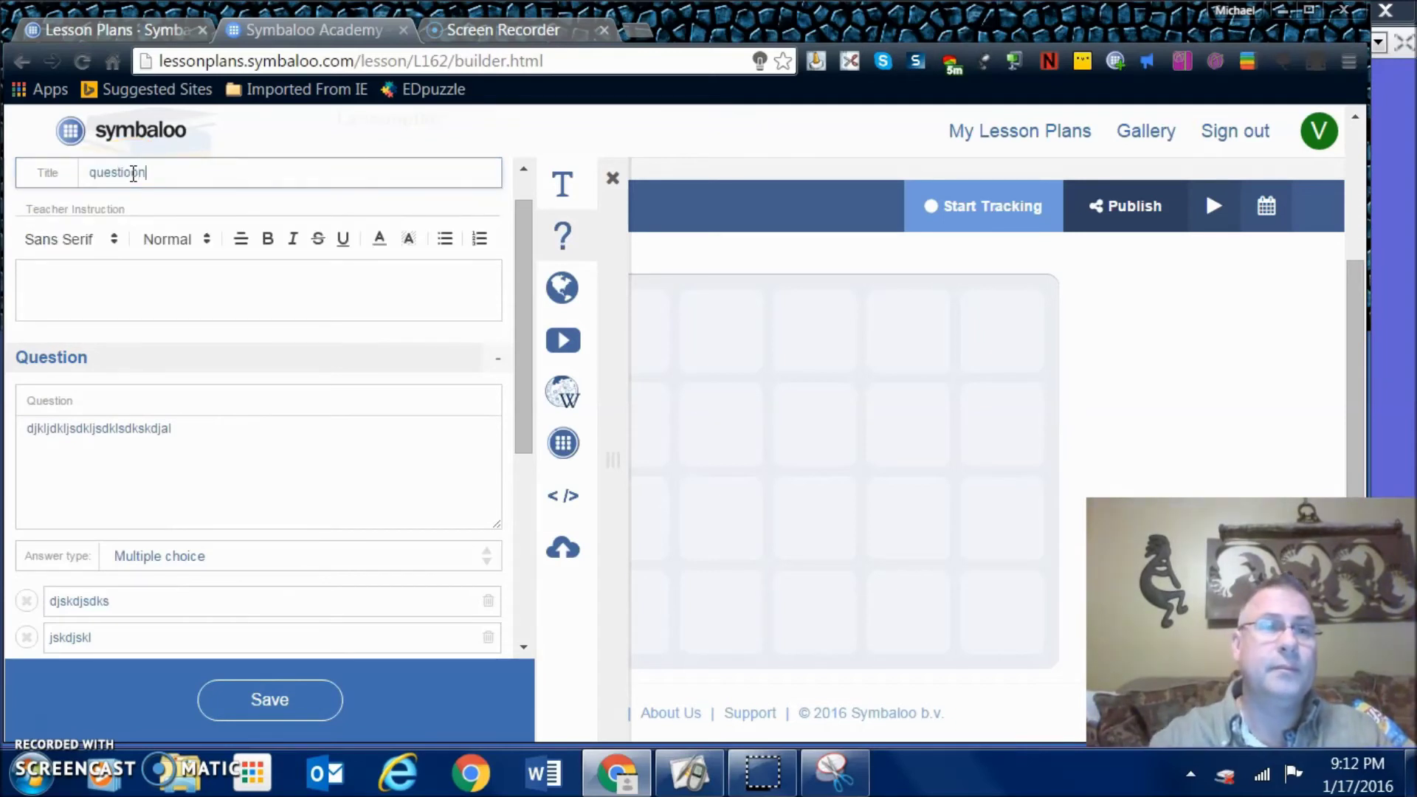
key(Return)
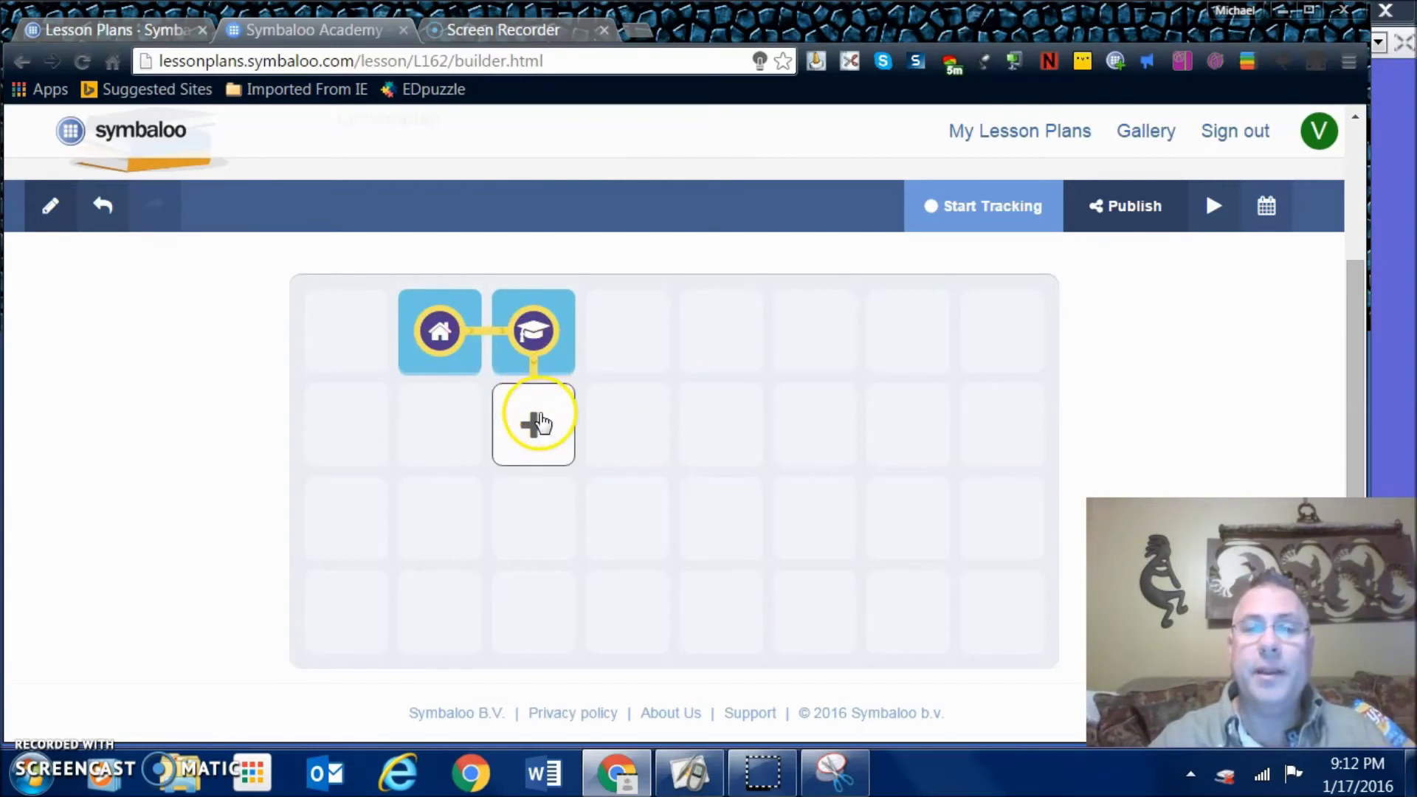
Add a tile below the question linking Sumdog from the Math-4th Grade webmix
click(541, 445)
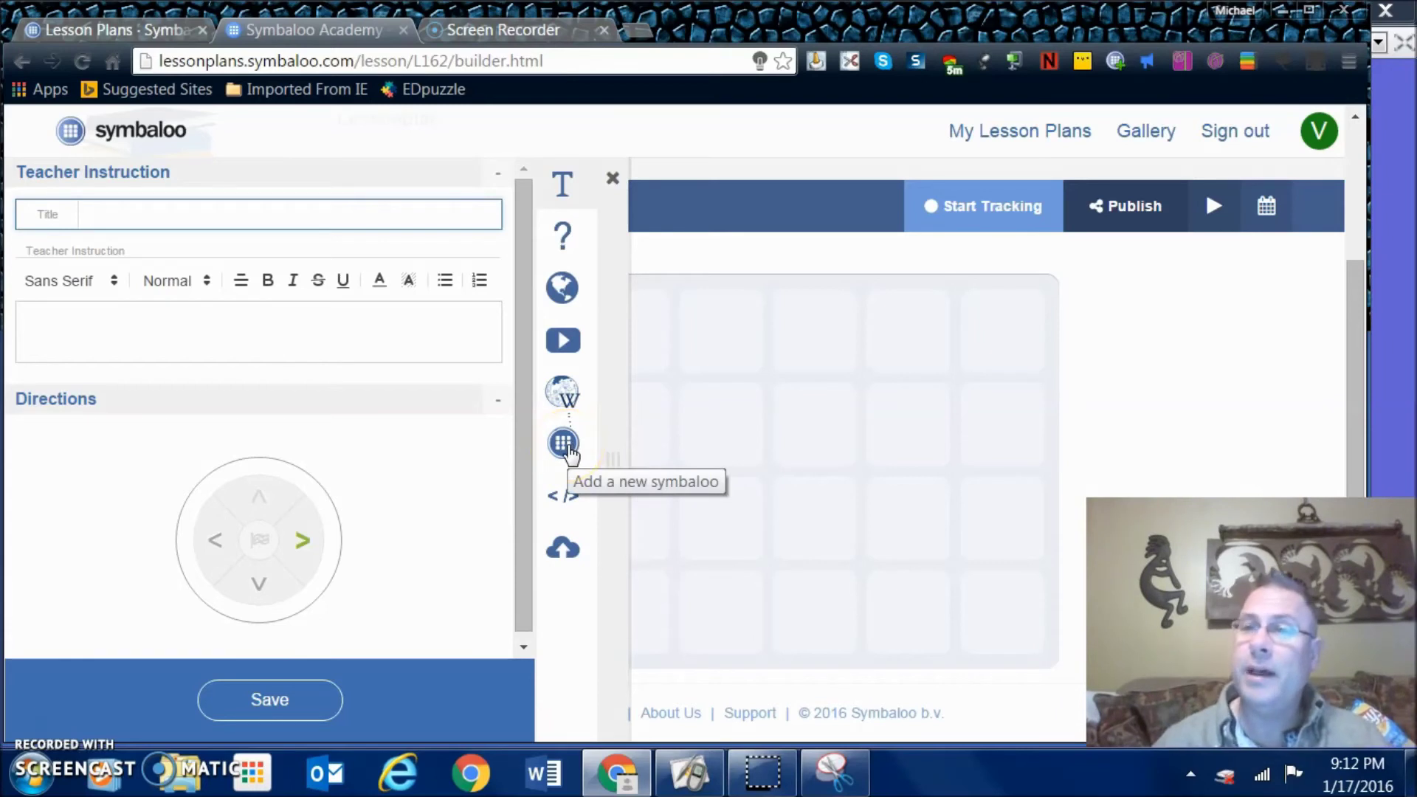
click(563, 444)
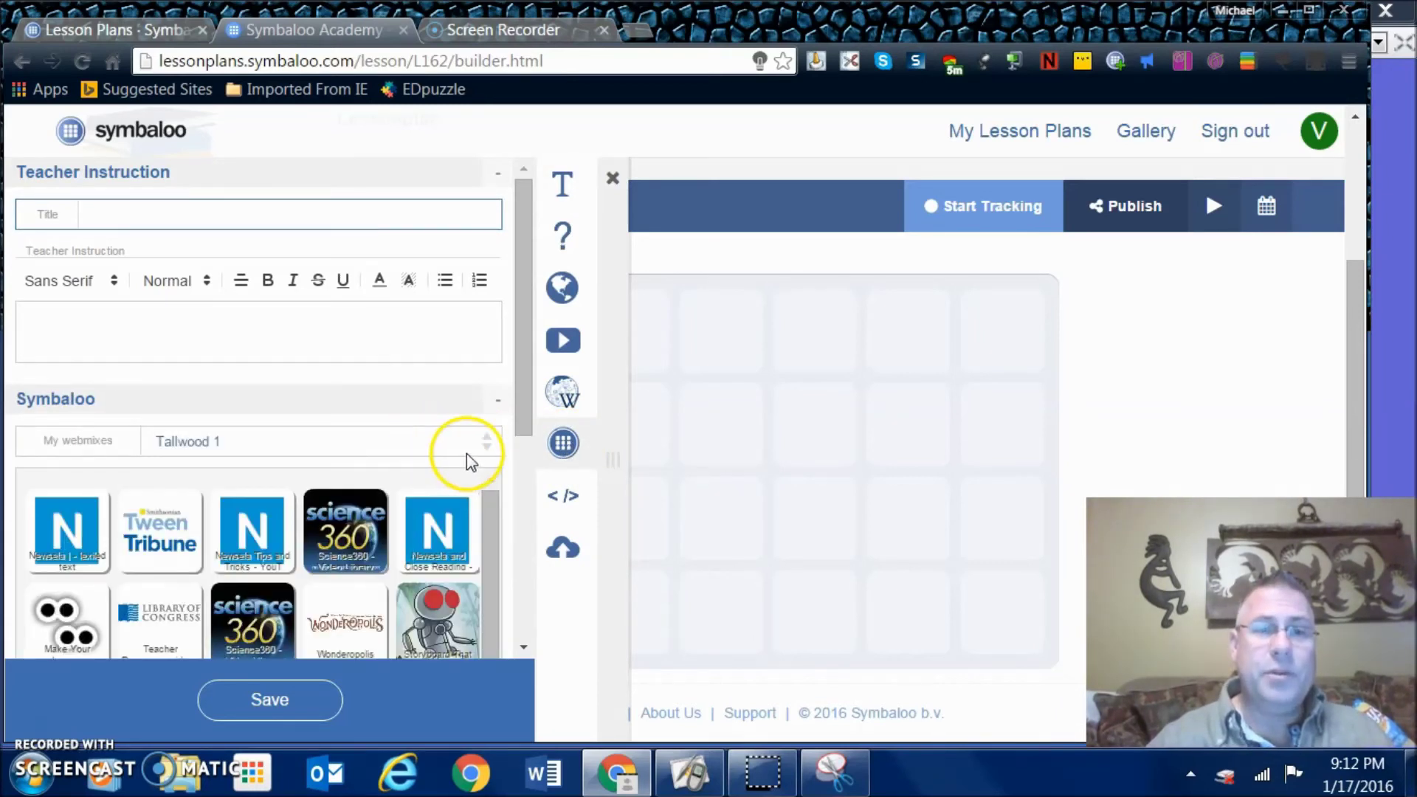
click(489, 446)
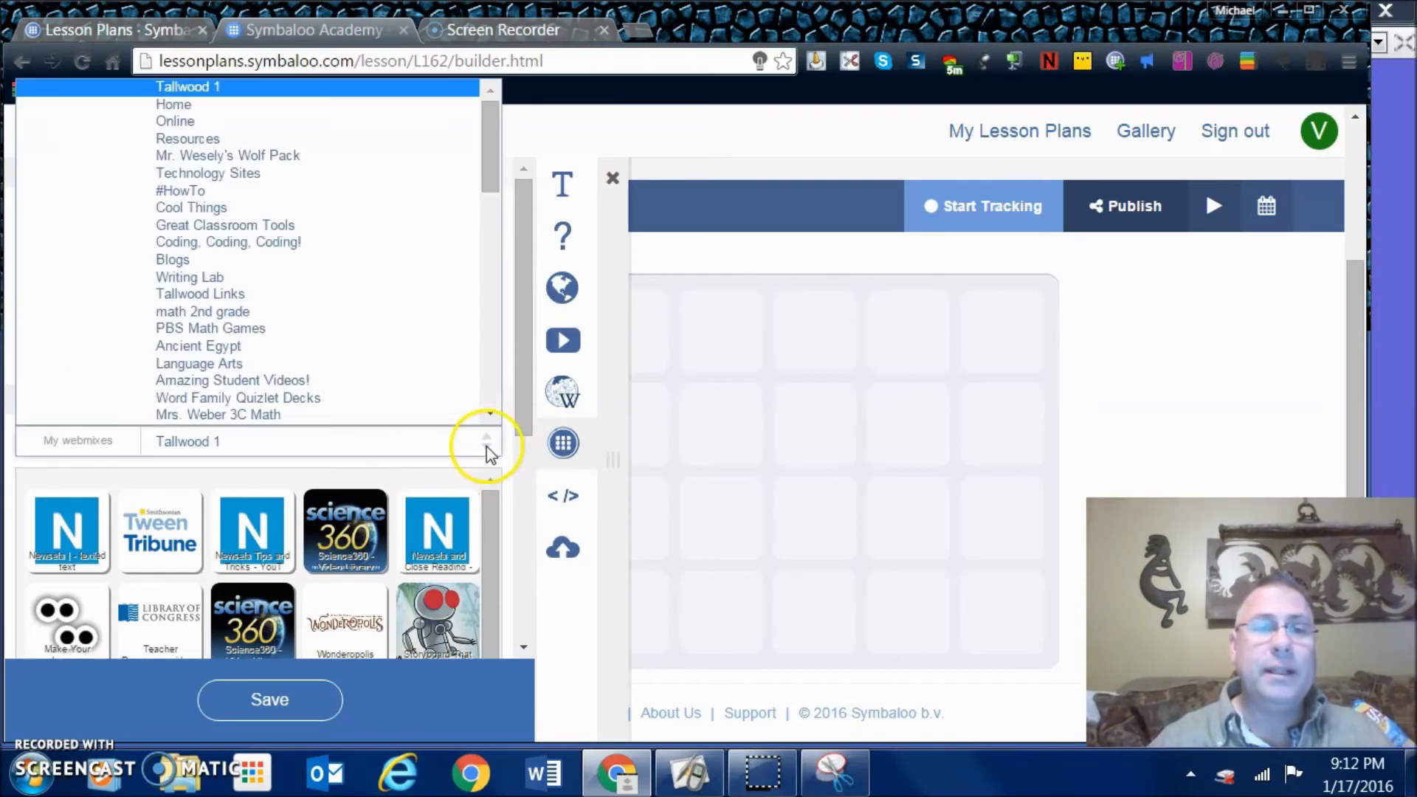
drag(489, 125, 483, 370)
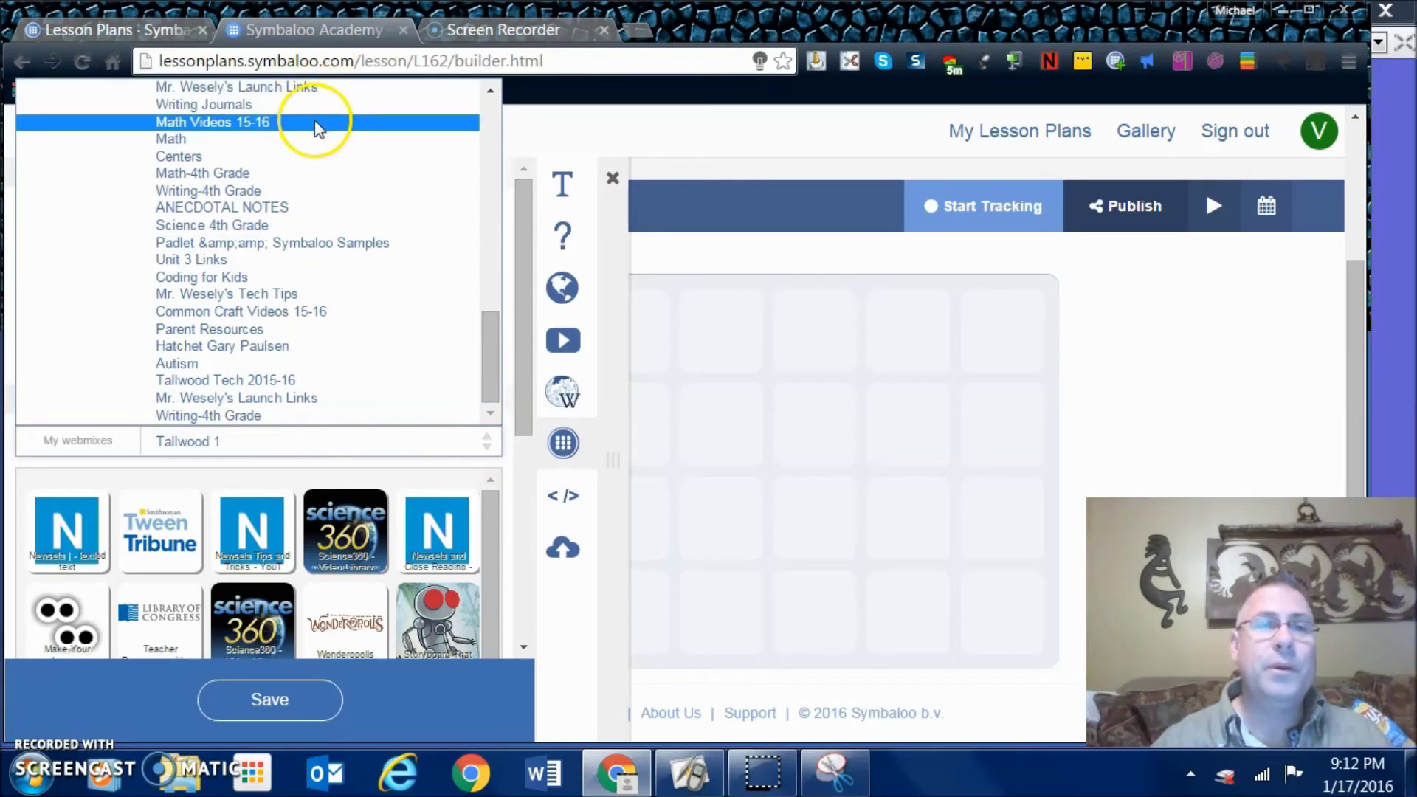
click(332, 183)
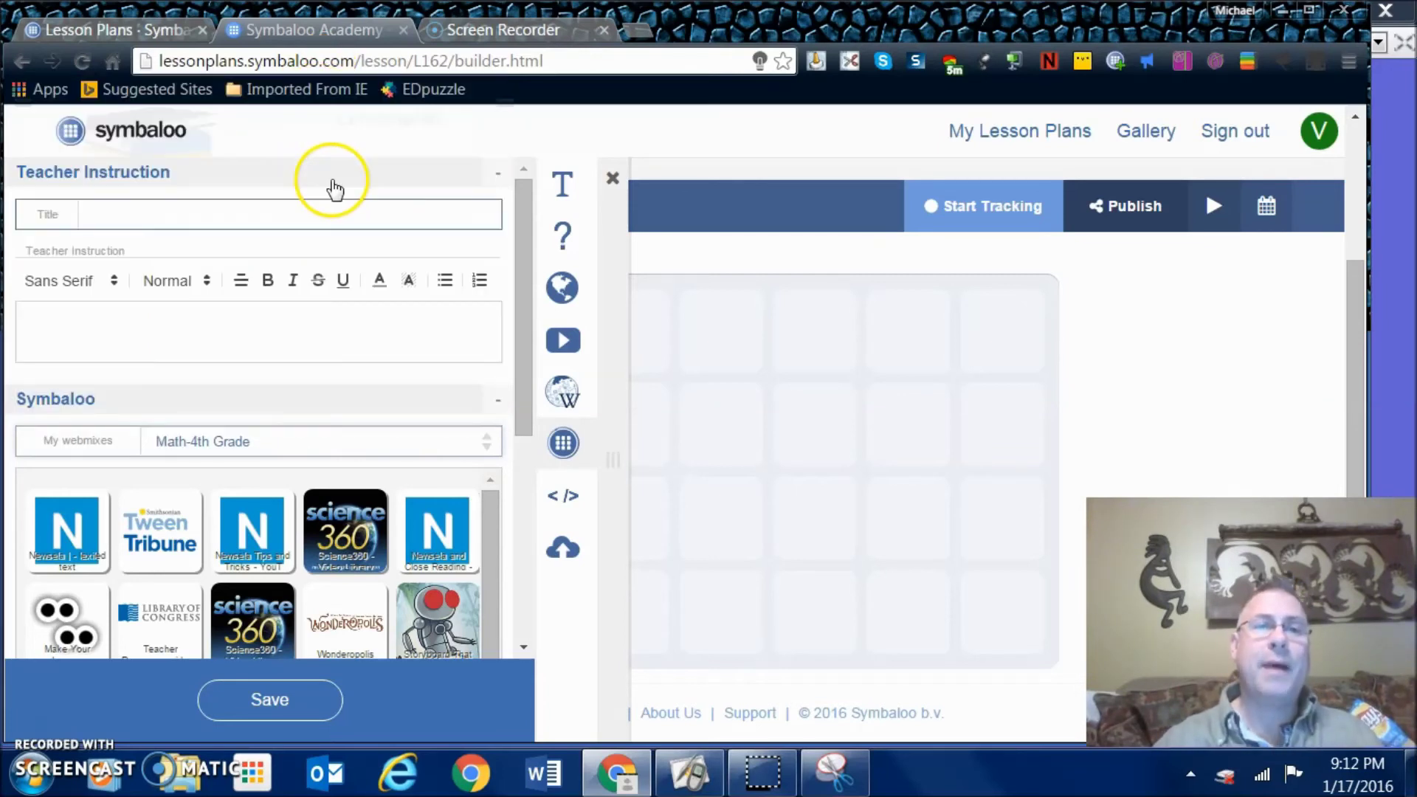
mouse_move(490, 557)
mouse_down()
mouse_move(490, 597)
mouse_move(491, 550)
mouse_move(490, 574)
mouse_move(485, 563)
mouse_up()
click(446, 527)
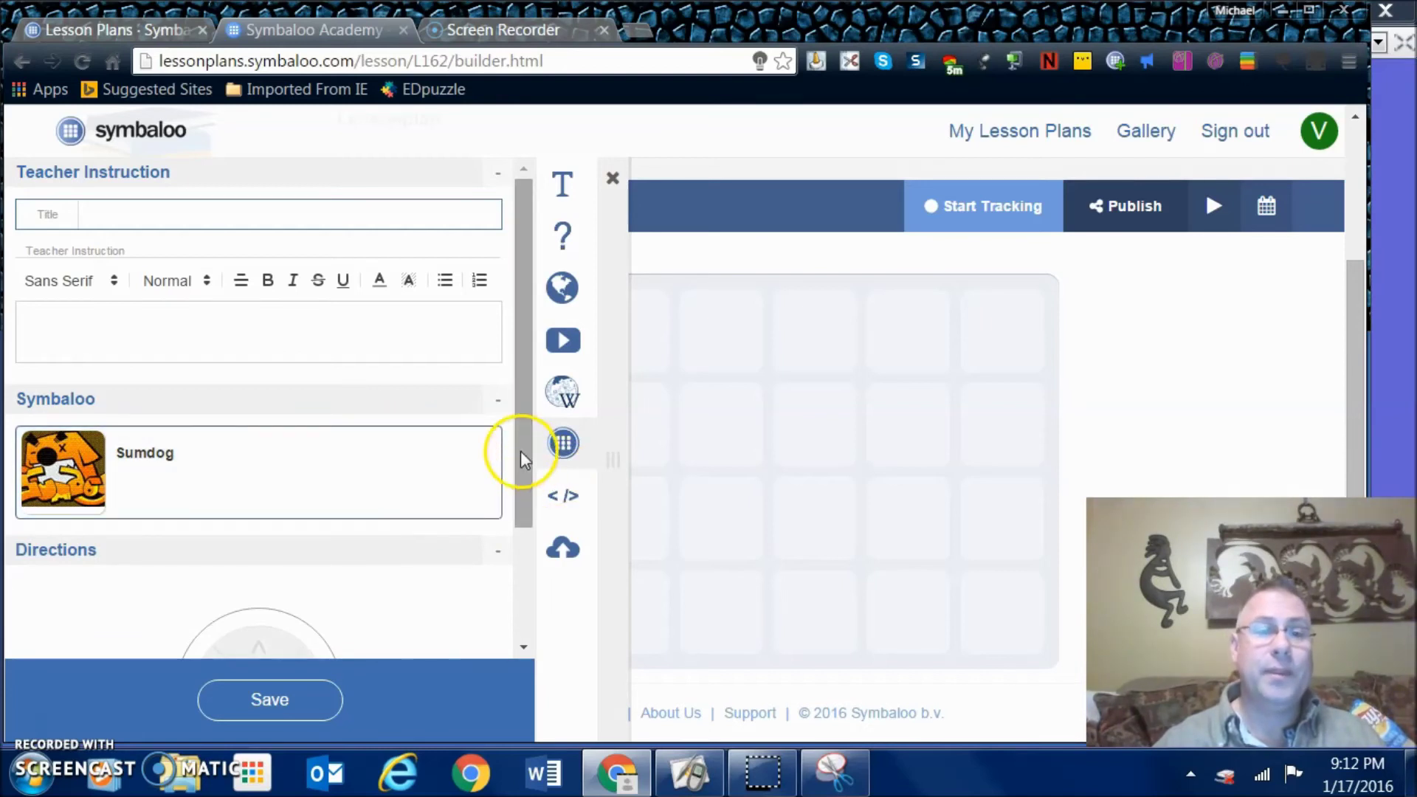
Make the Sumdog tile's path continue downward, title it 'su' and save it
drag(520, 451, 518, 586)
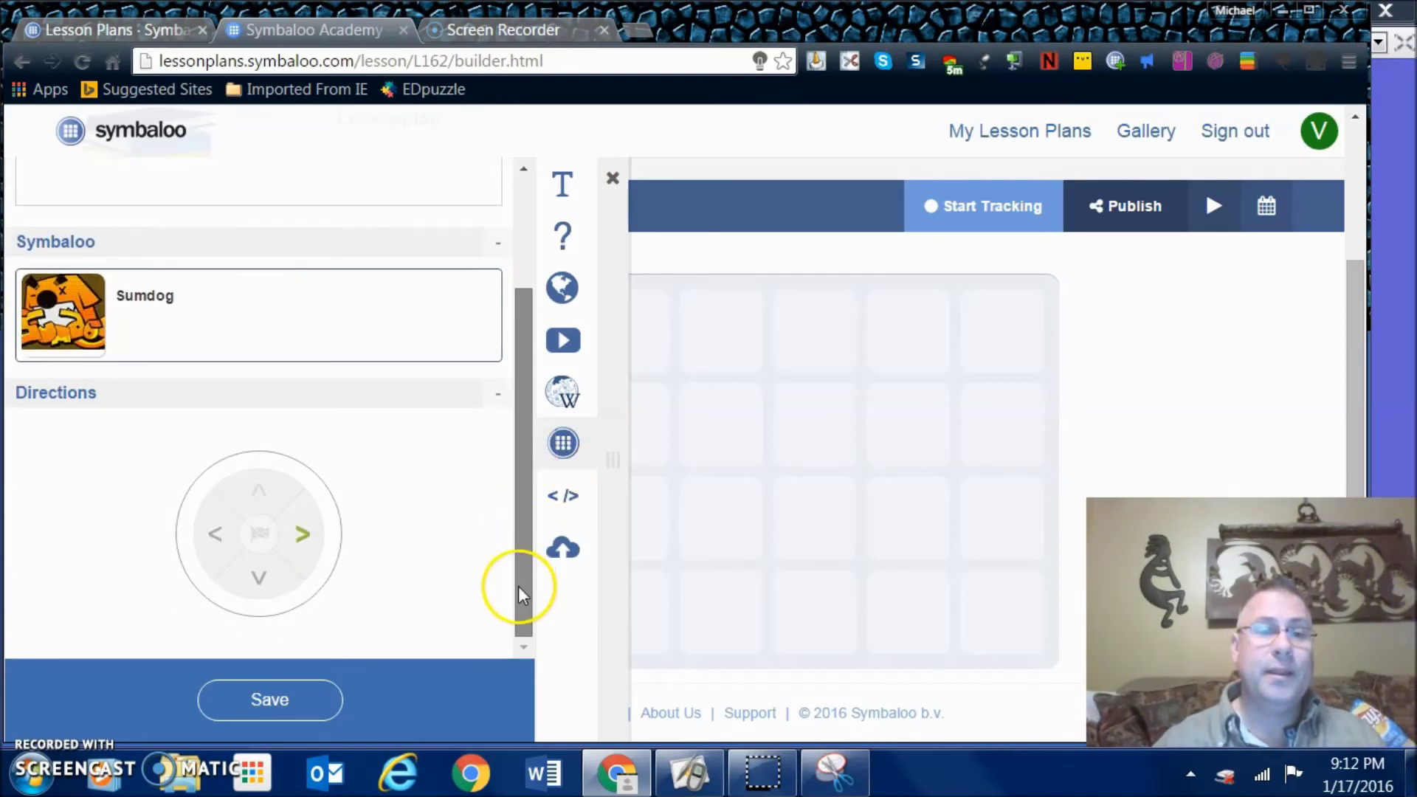
click(259, 588)
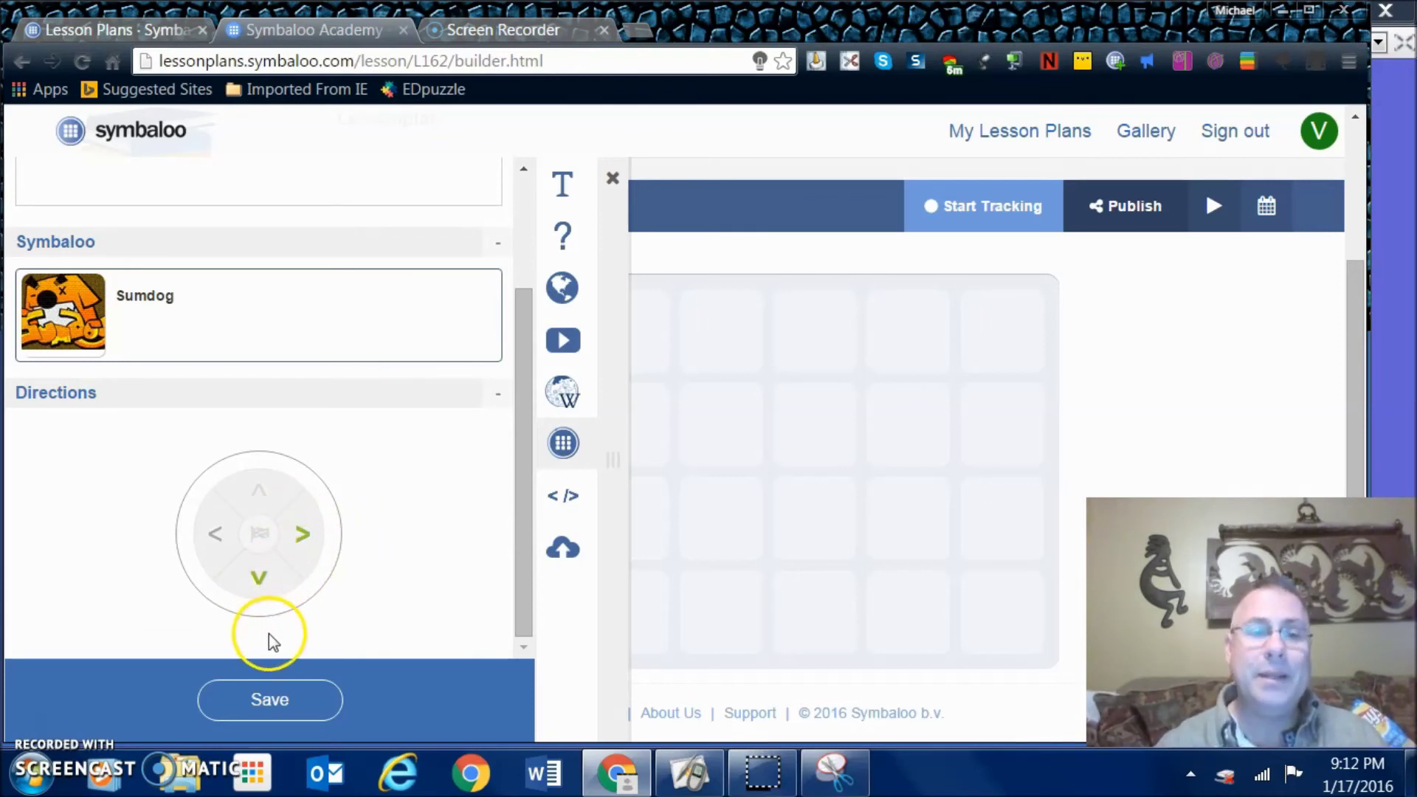
click(279, 692)
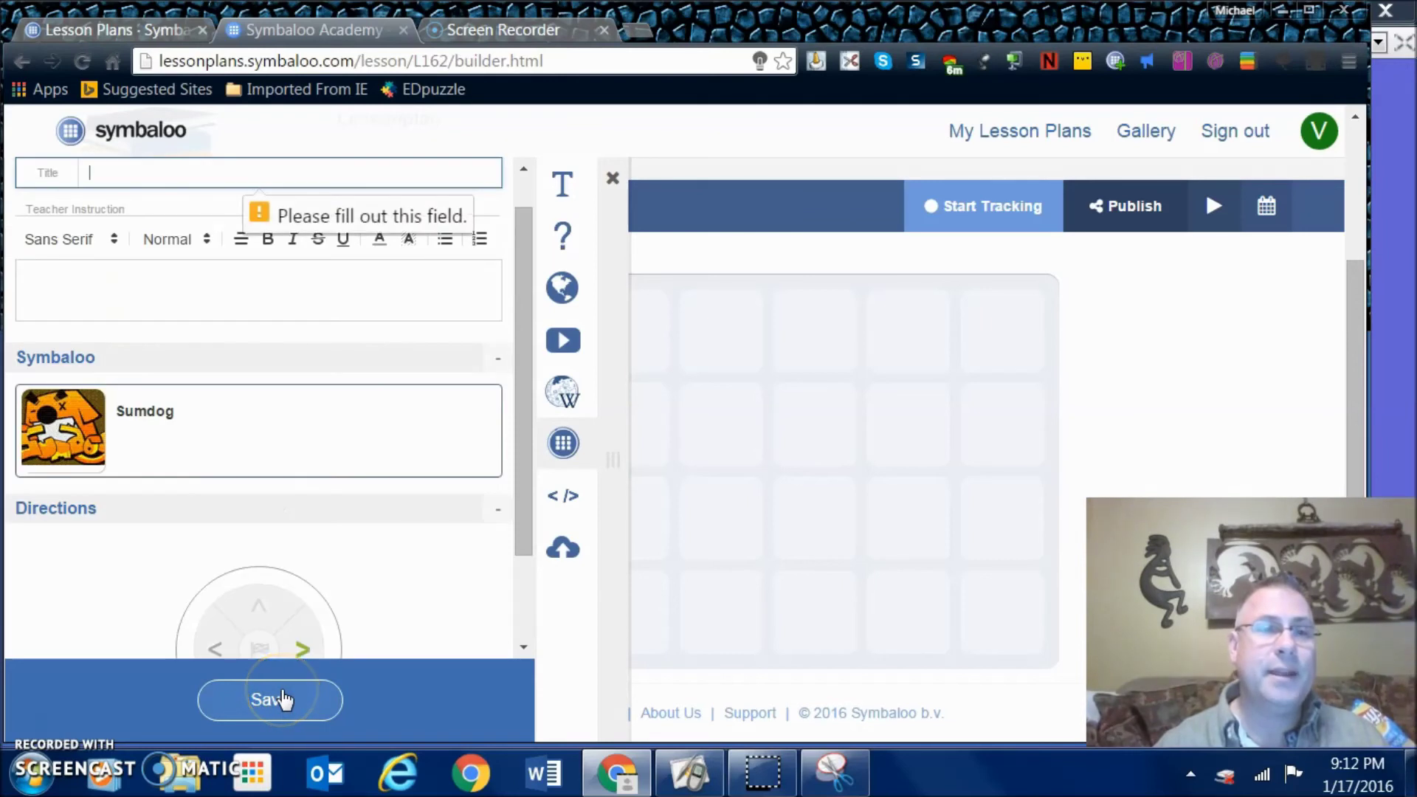
click(195, 179)
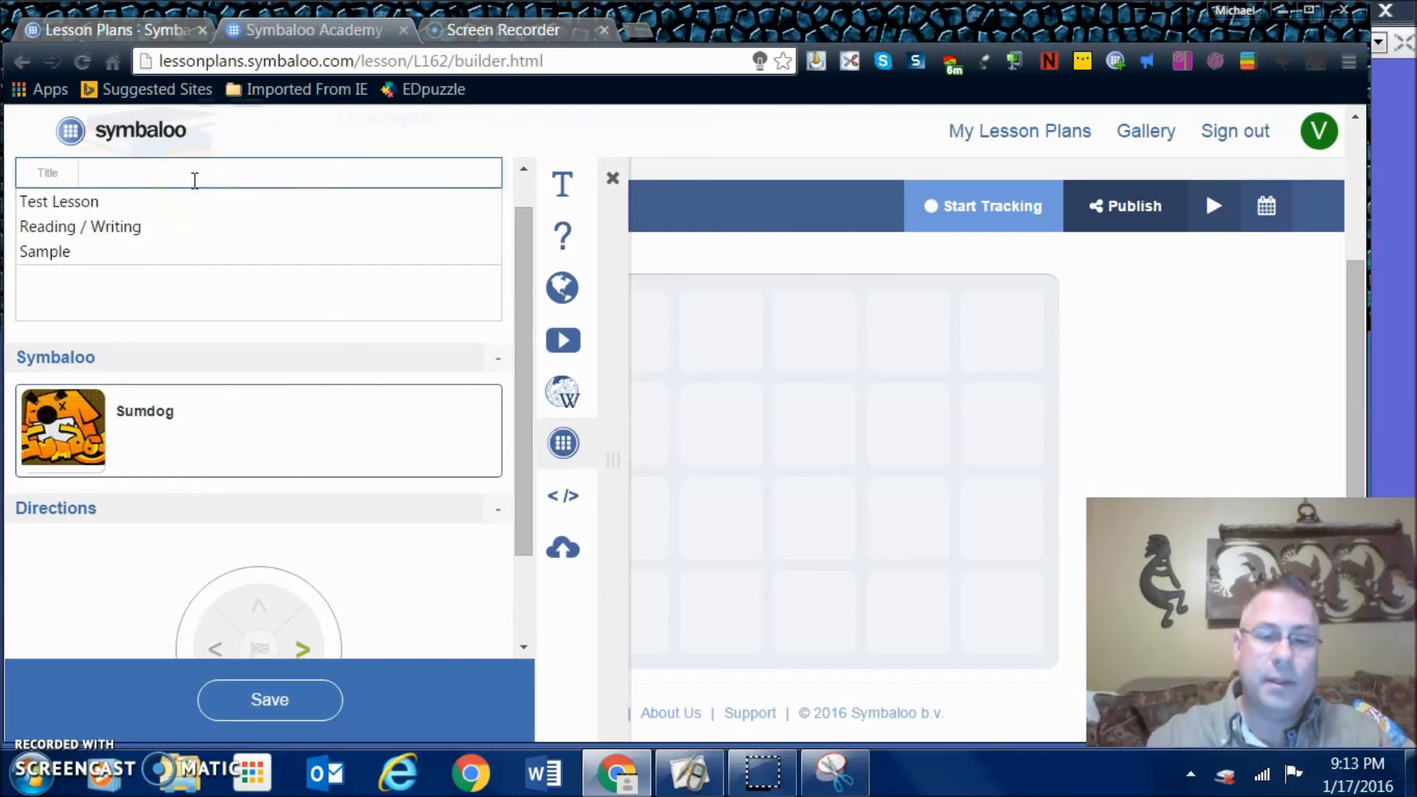
text(sumdog)
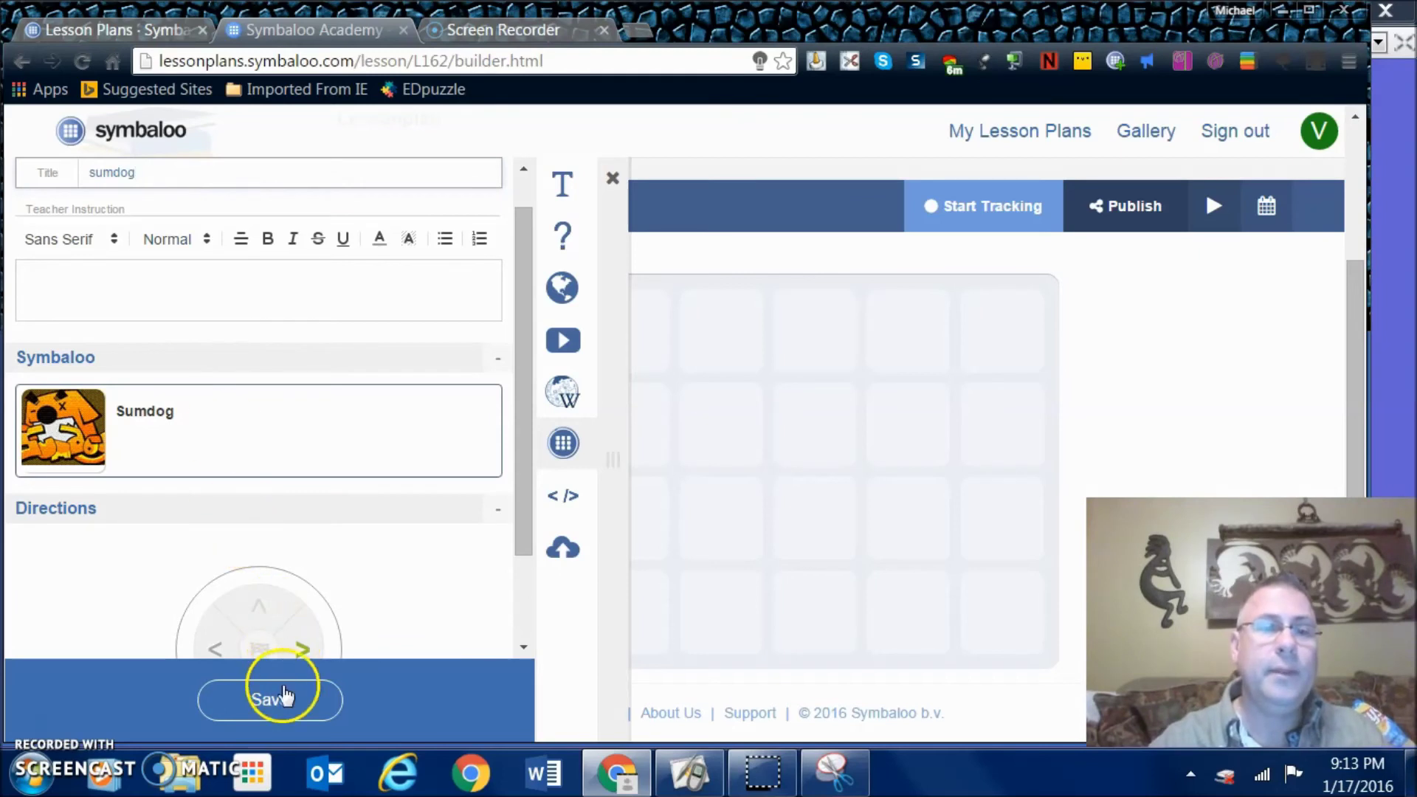
click(275, 698)
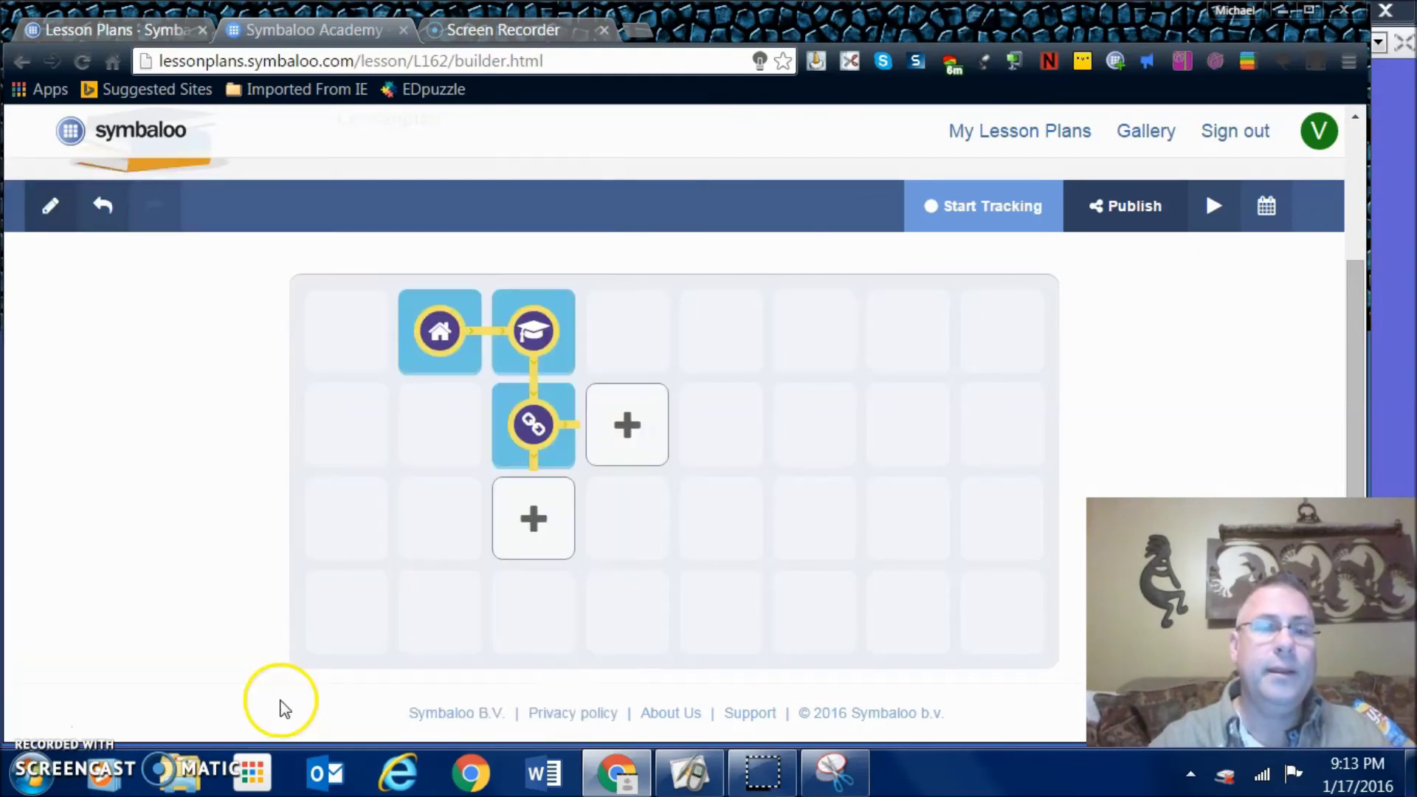
Start a new tile below Sumdog with an upload attachment, then close the editor unsaved
click(550, 519)
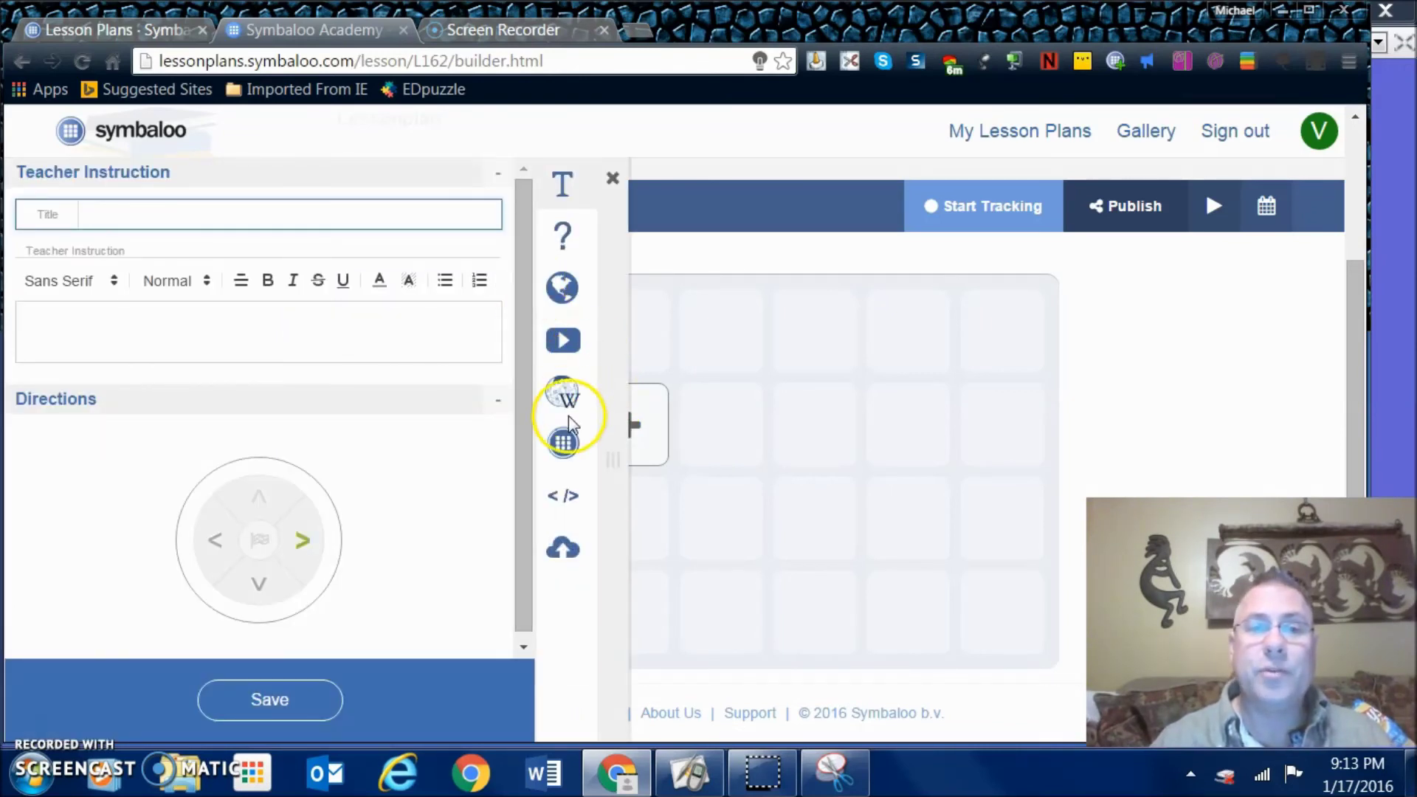
click(564, 562)
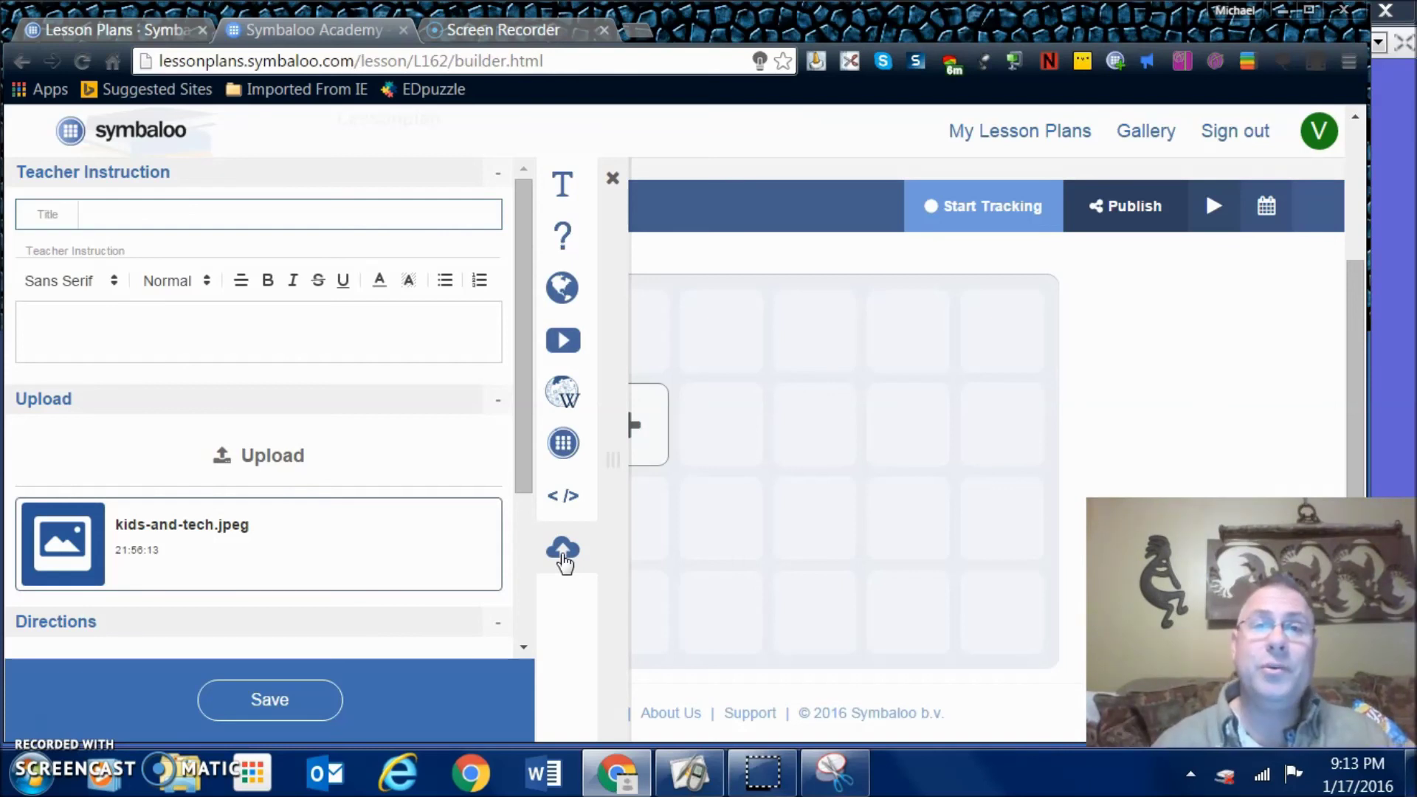
click(612, 435)
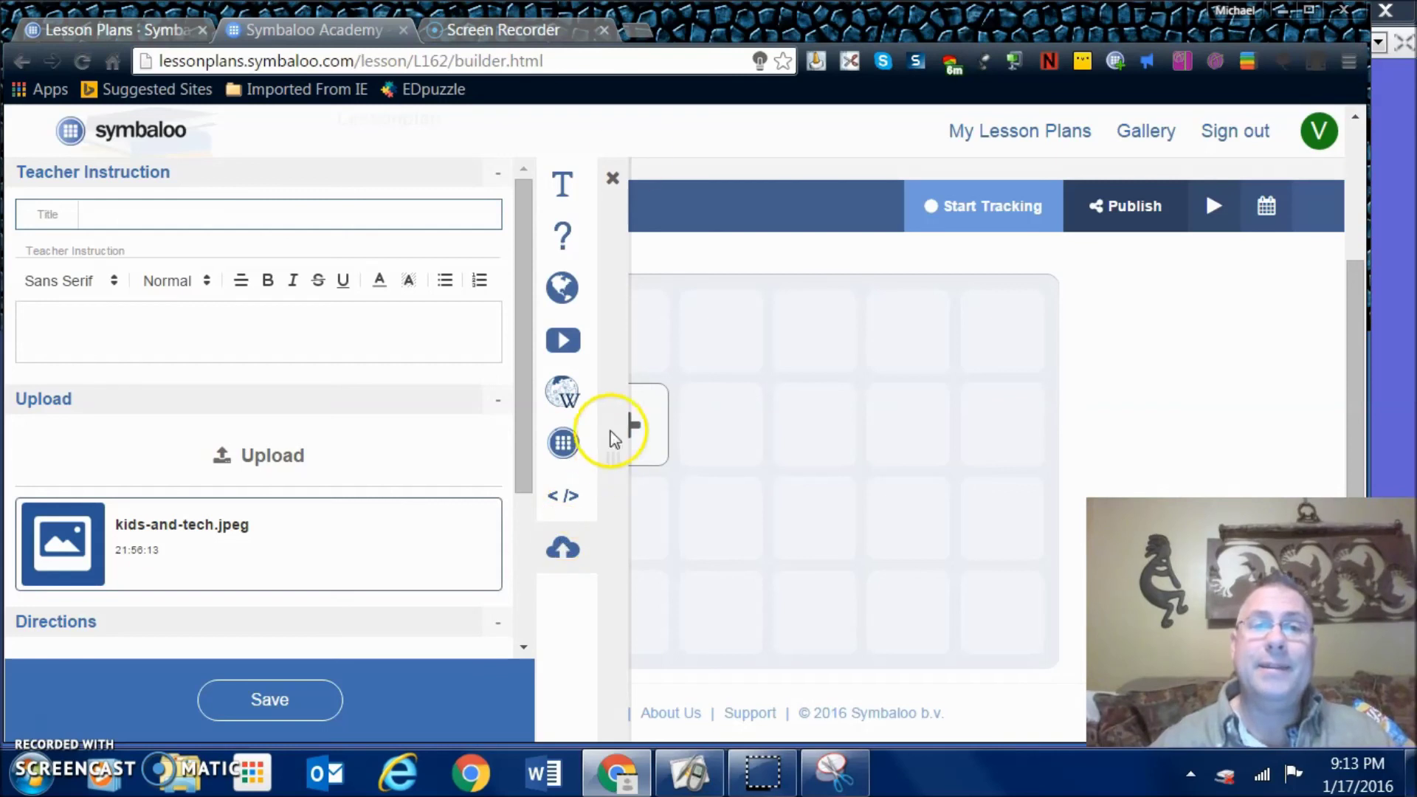
click(613, 178)
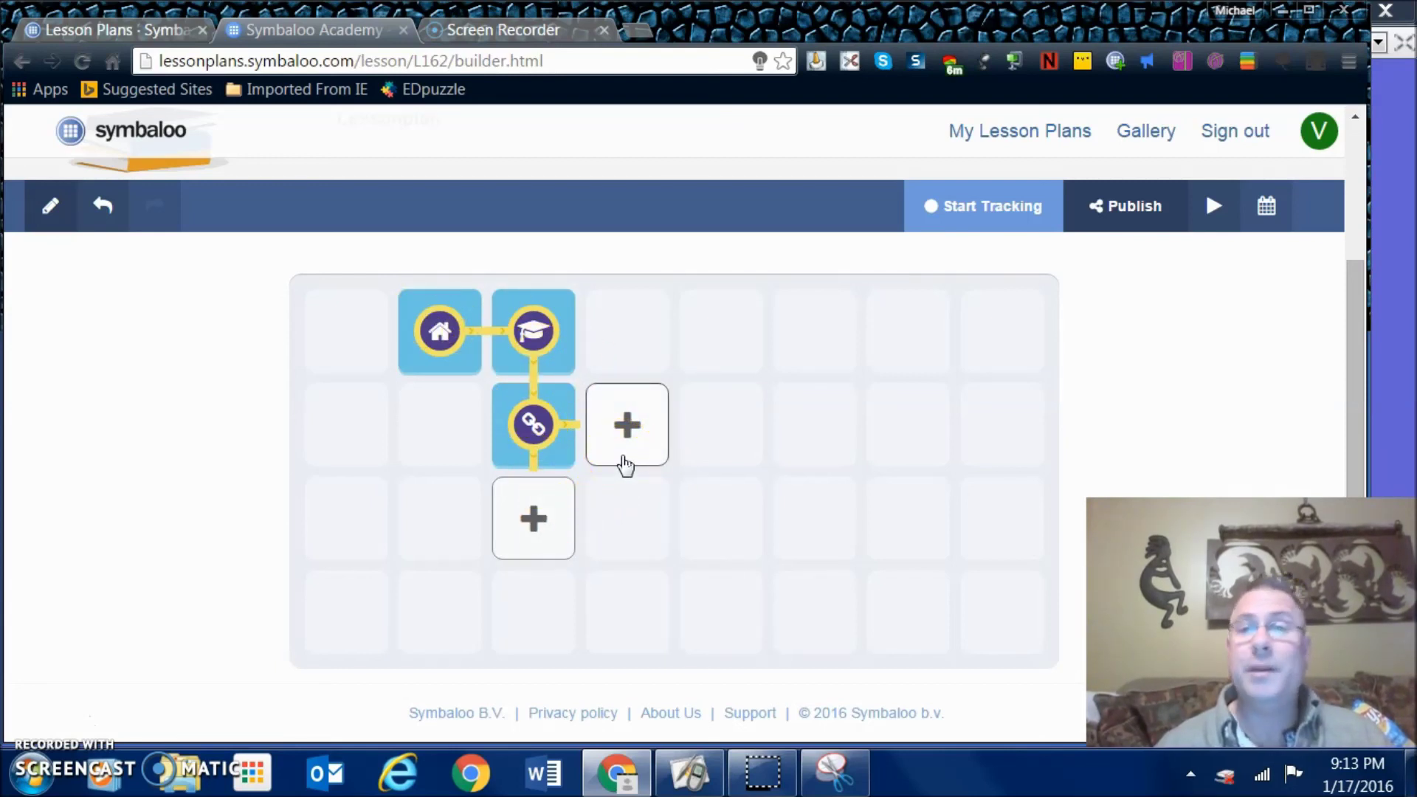
Close the tile side panel without saving and review the Fractions, question and Sumdog tiles
click(624, 427)
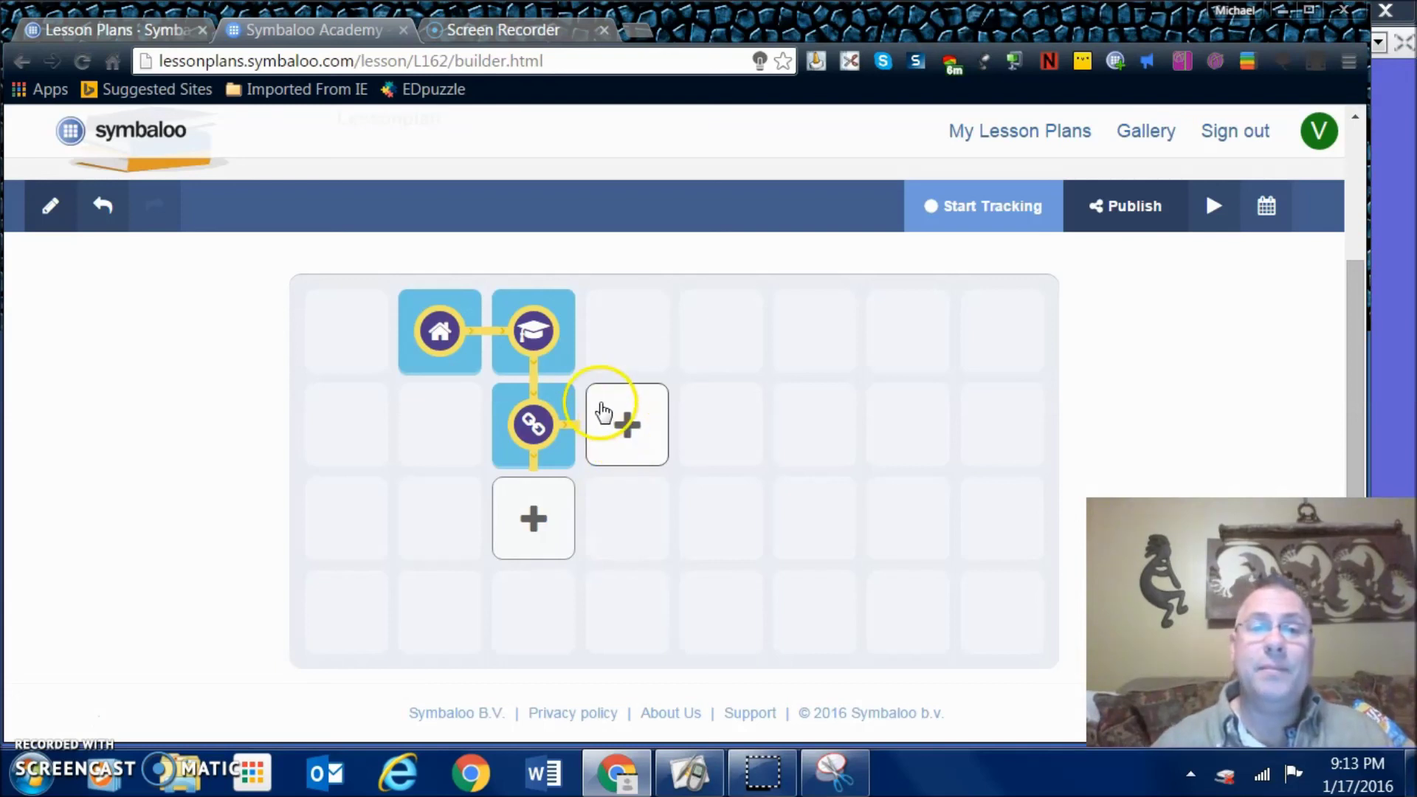
click(545, 477)
click(272, 306)
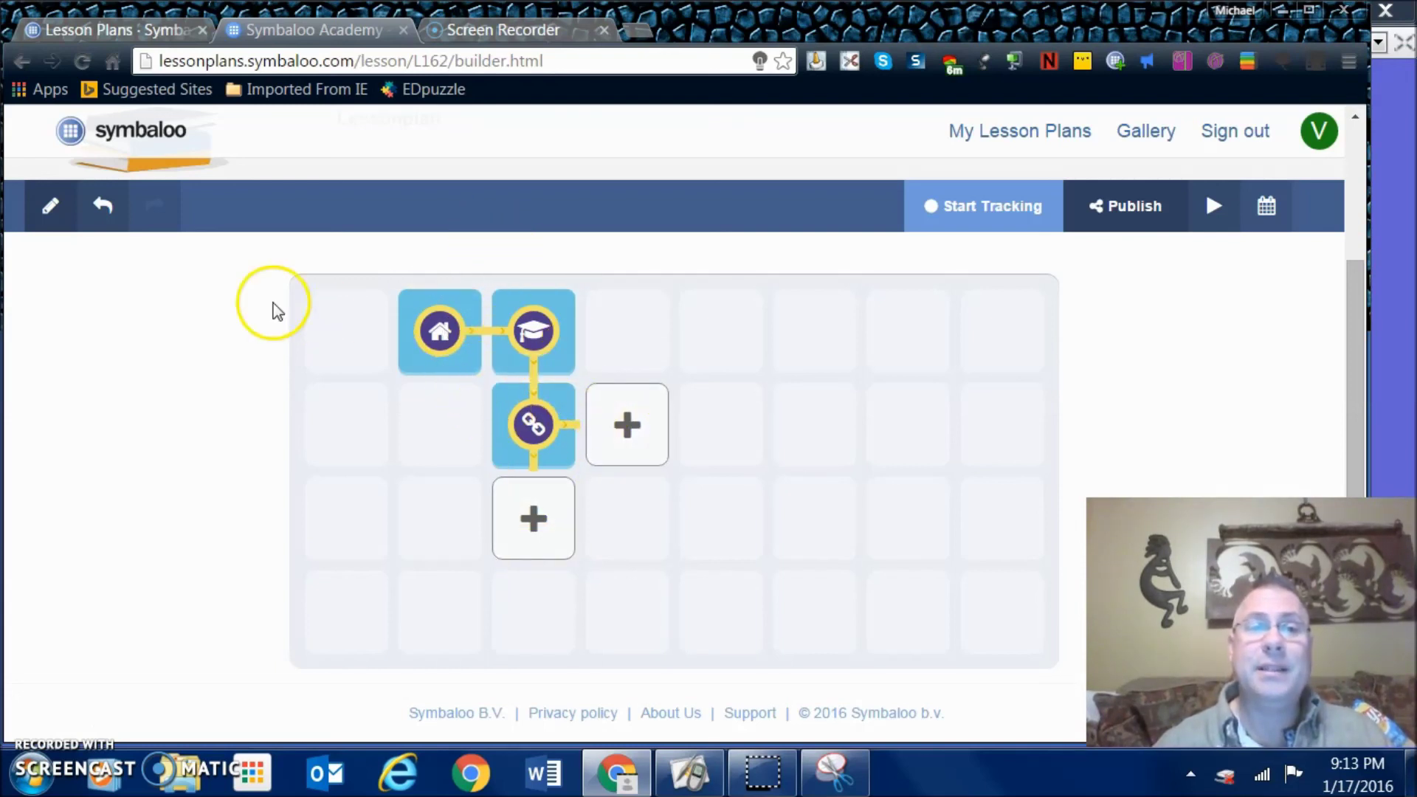
click(223, 307)
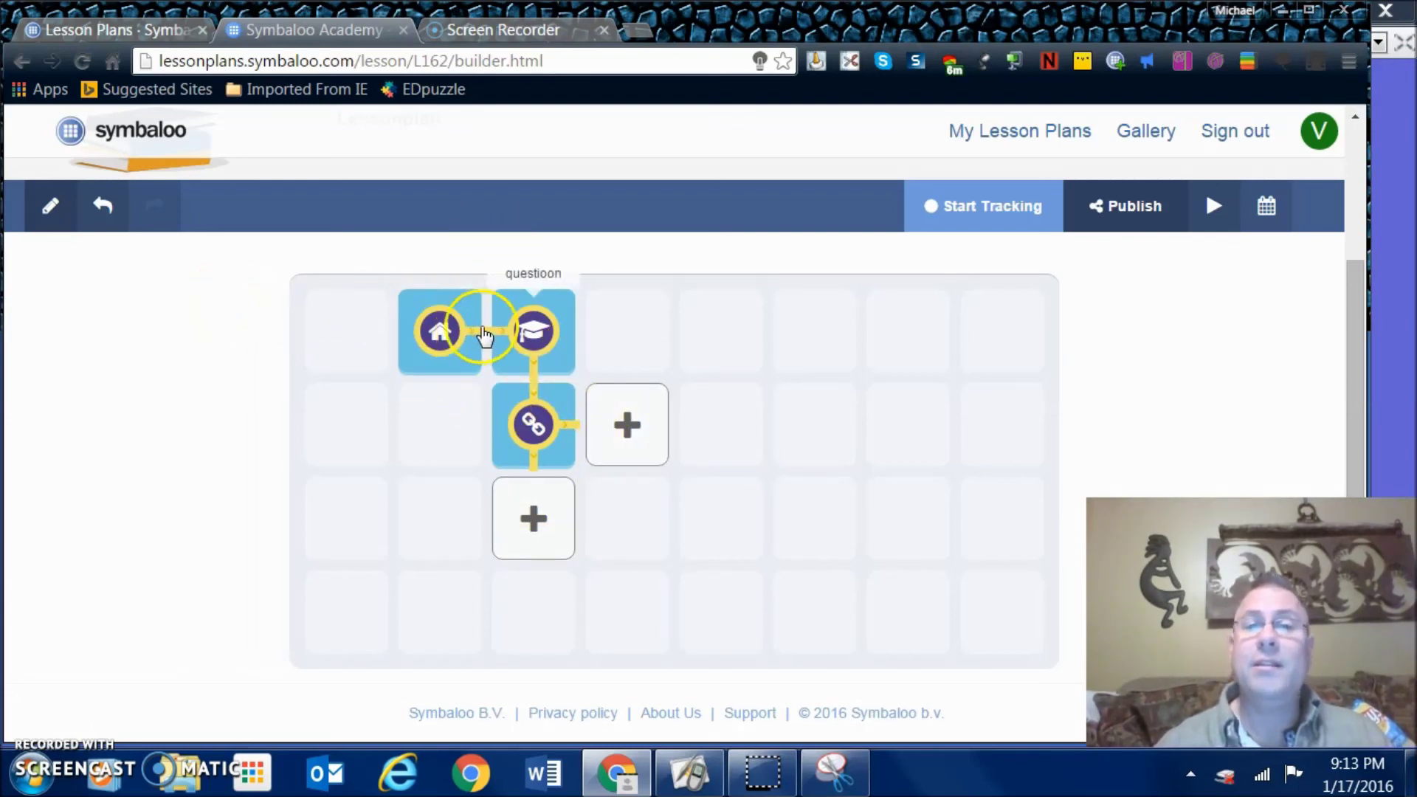
click(601, 434)
click(528, 434)
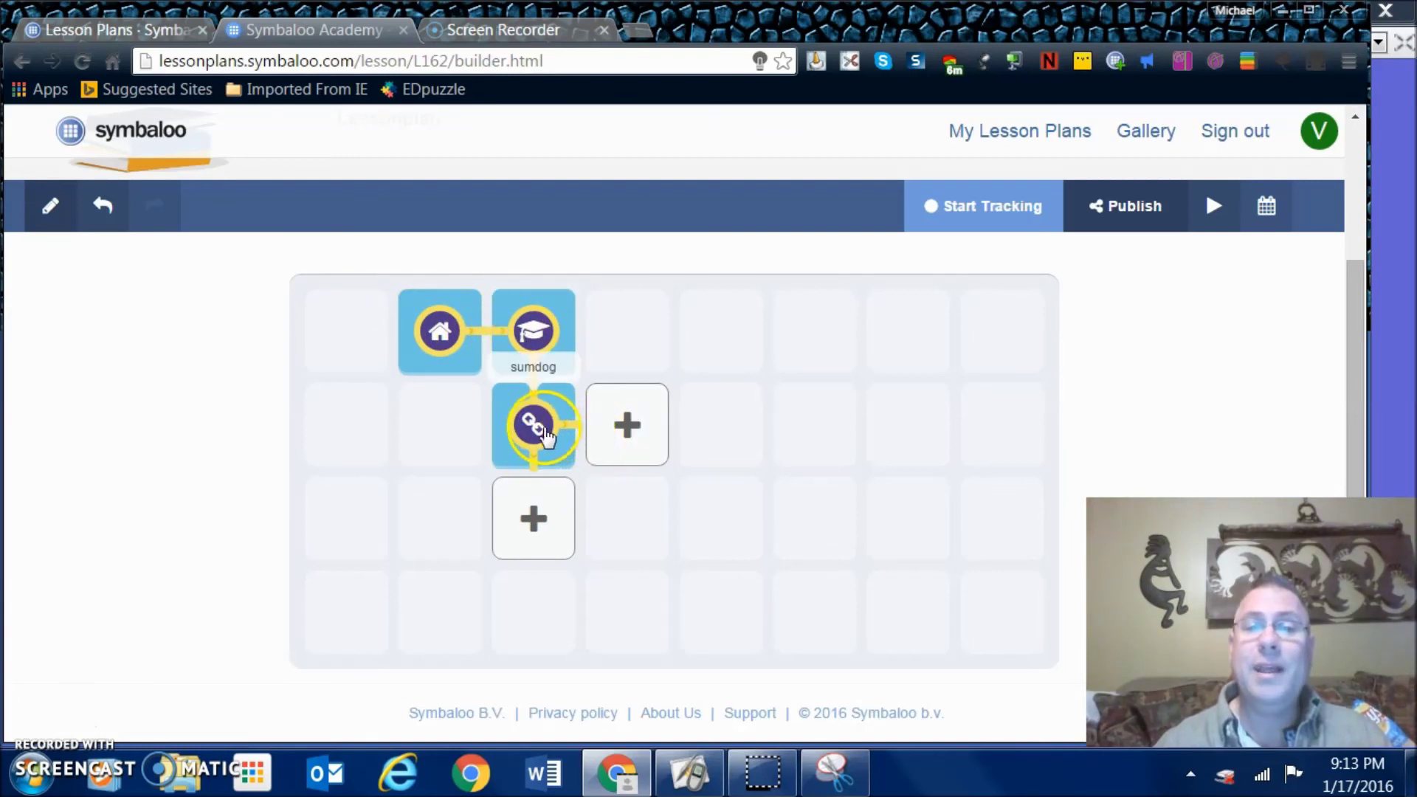
click(537, 528)
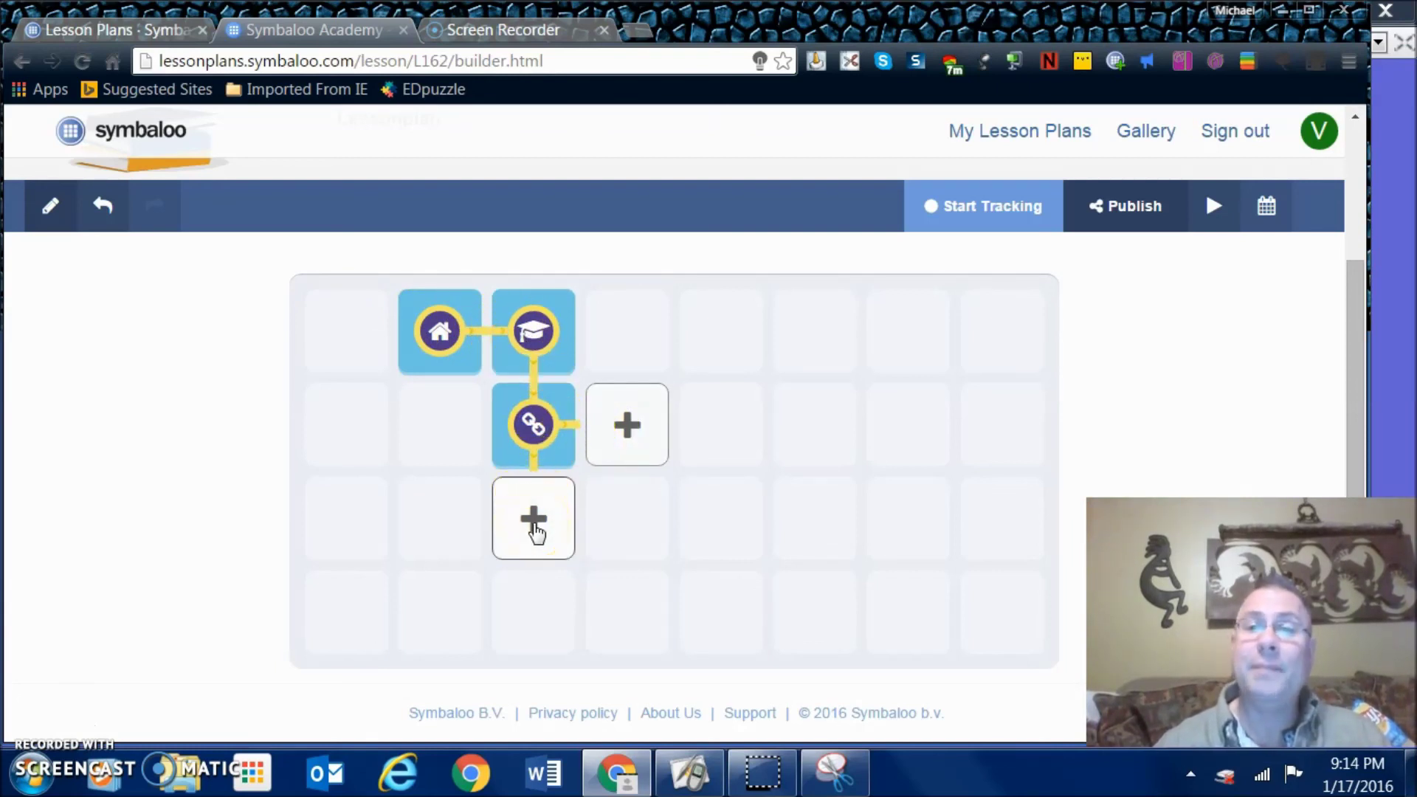
click(453, 326)
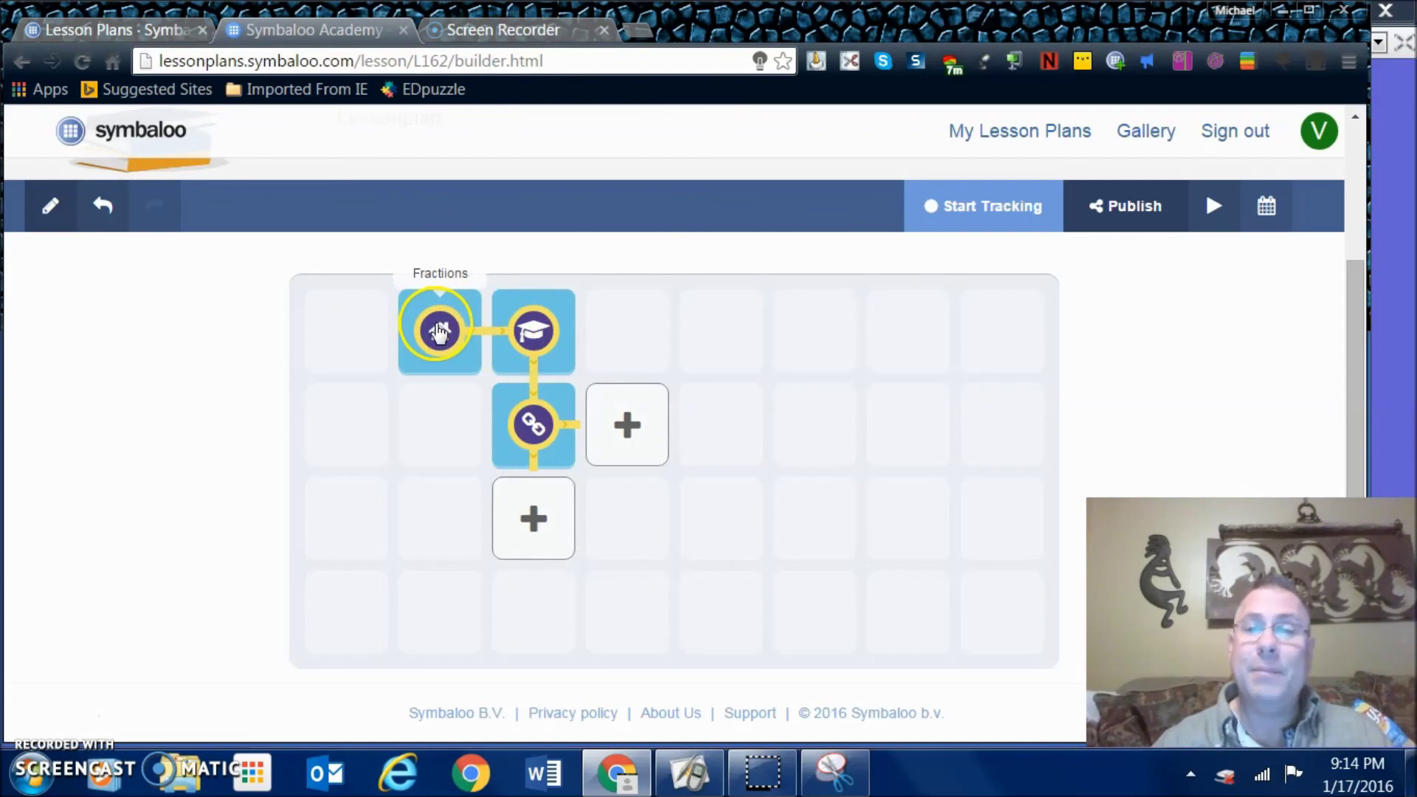